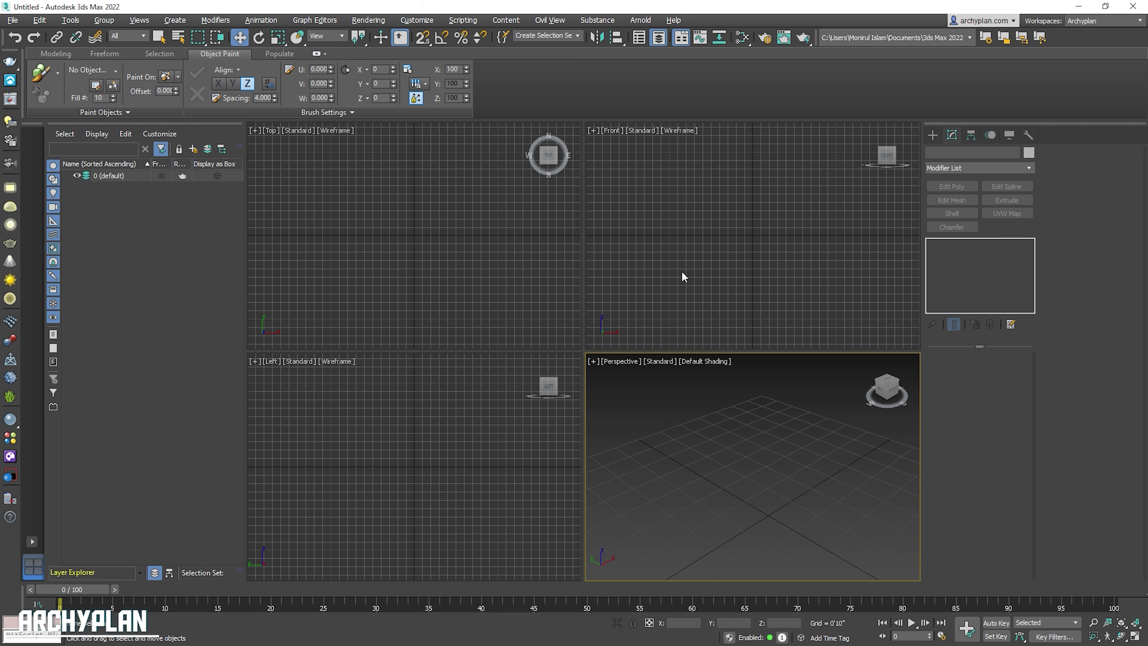
Step: Cycle the active viewport through Front, Top and Left, then back to Perspective
left_click(771, 260)
left_click(497, 269)
left_click(475, 410)
left_click(684, 418)
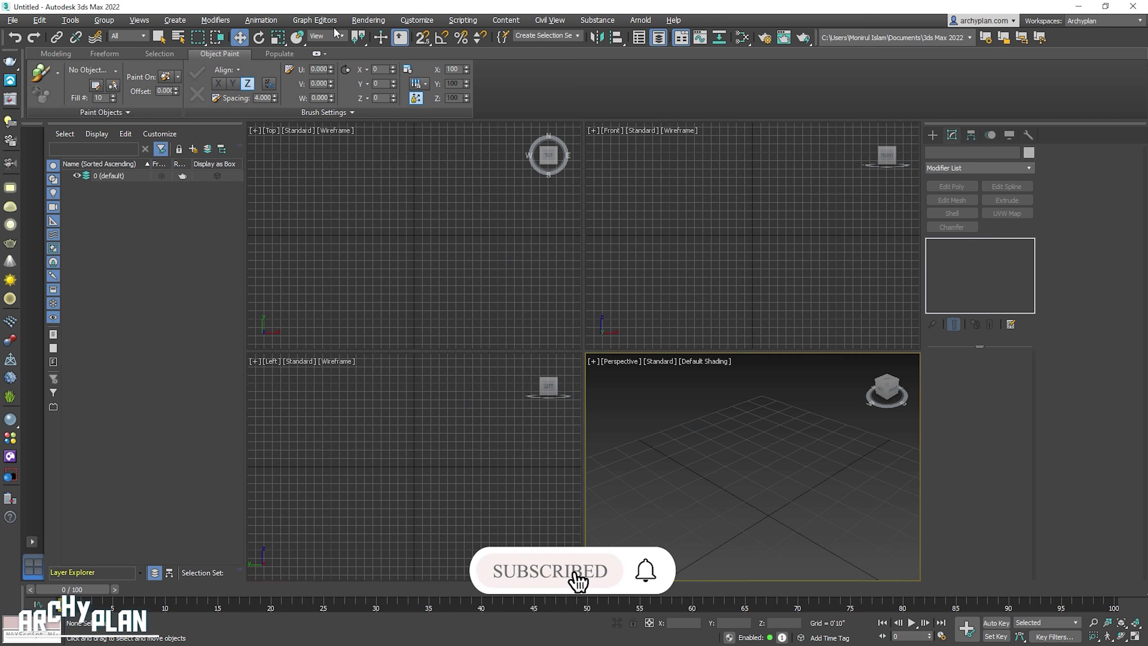
Step: Bring up Customize > Units Setup and move the dialog to the left
left_click(417, 20)
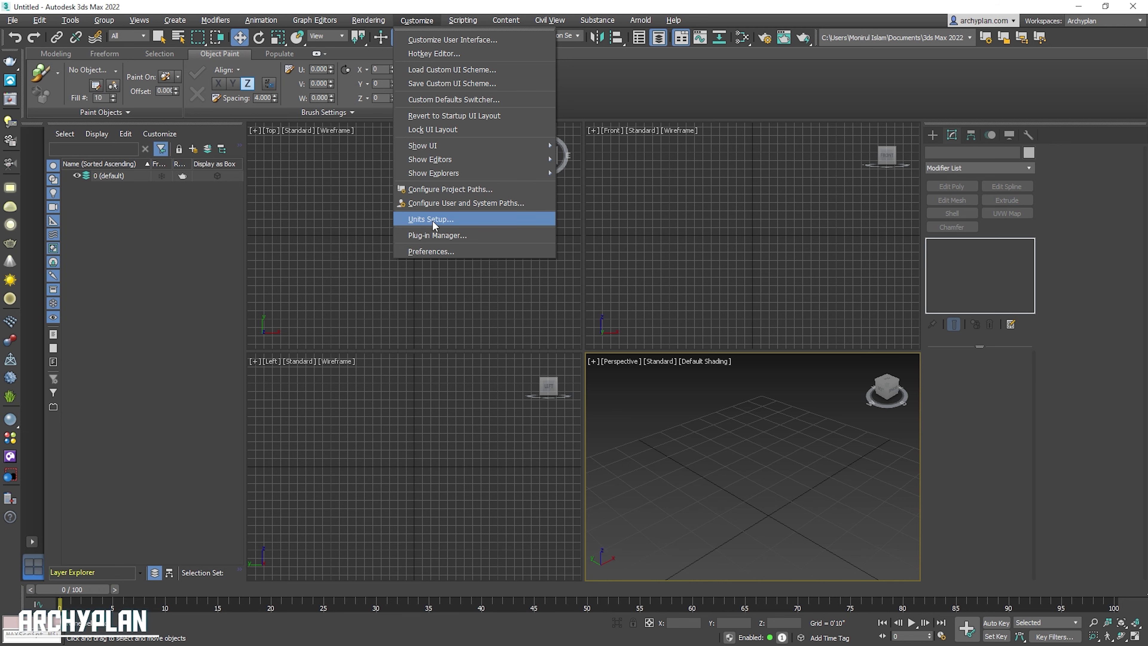
left_click(441, 220)
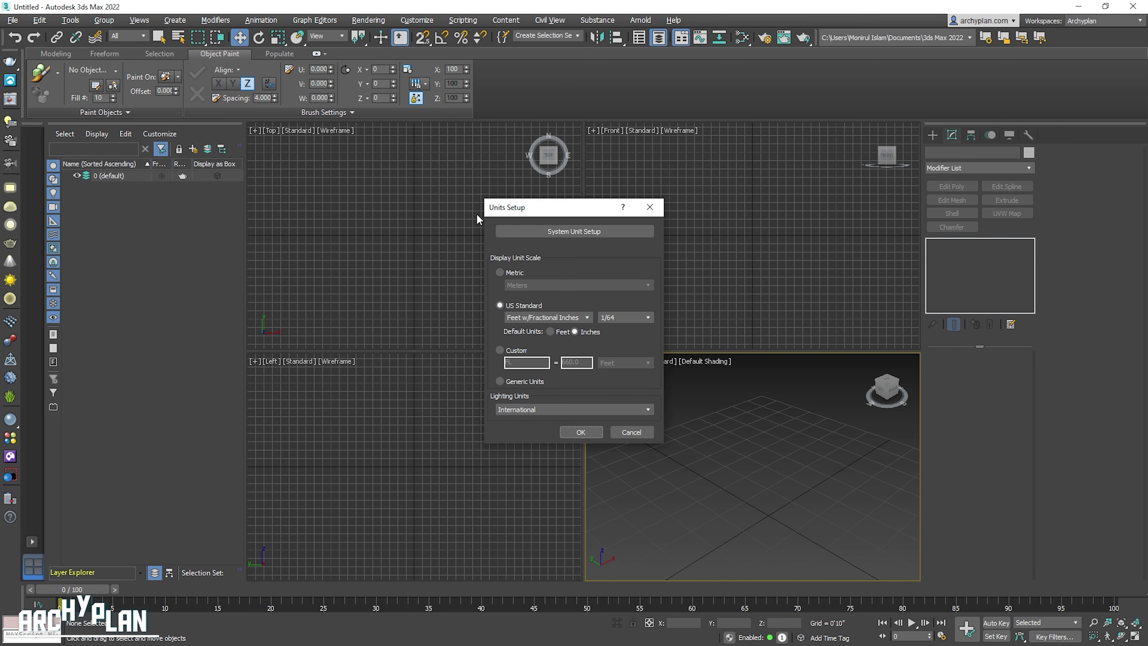
mouse_move(542, 212)
left_mouse_down()
mouse_move(359, 200)
mouse_move(360, 175)
left_mouse_up()
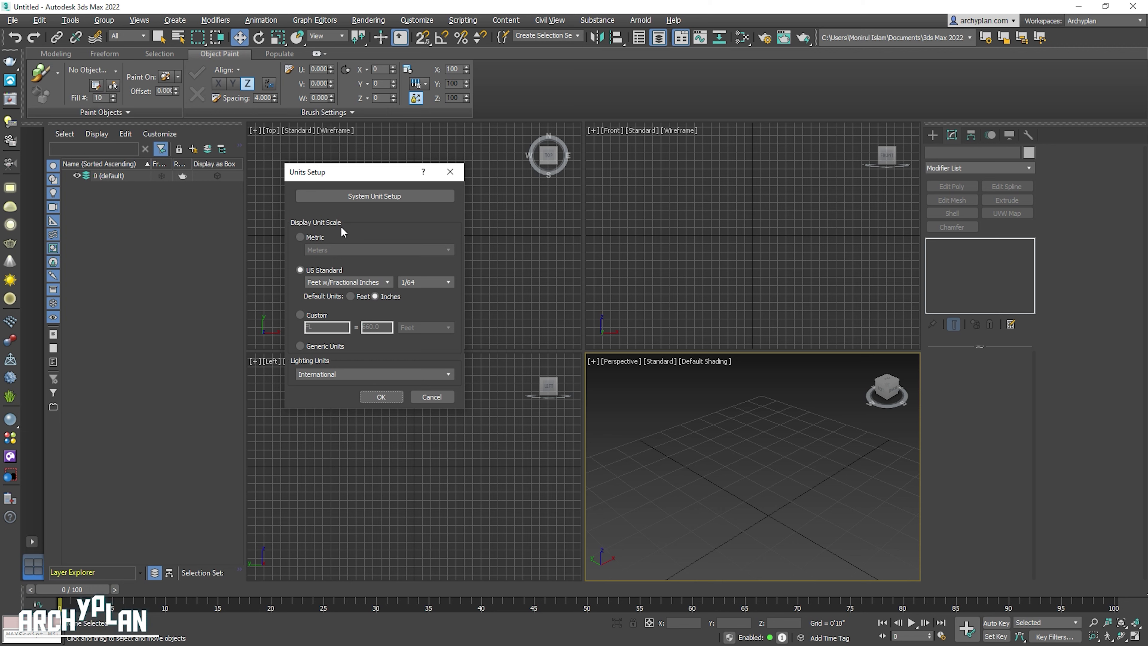
left_click(302, 239)
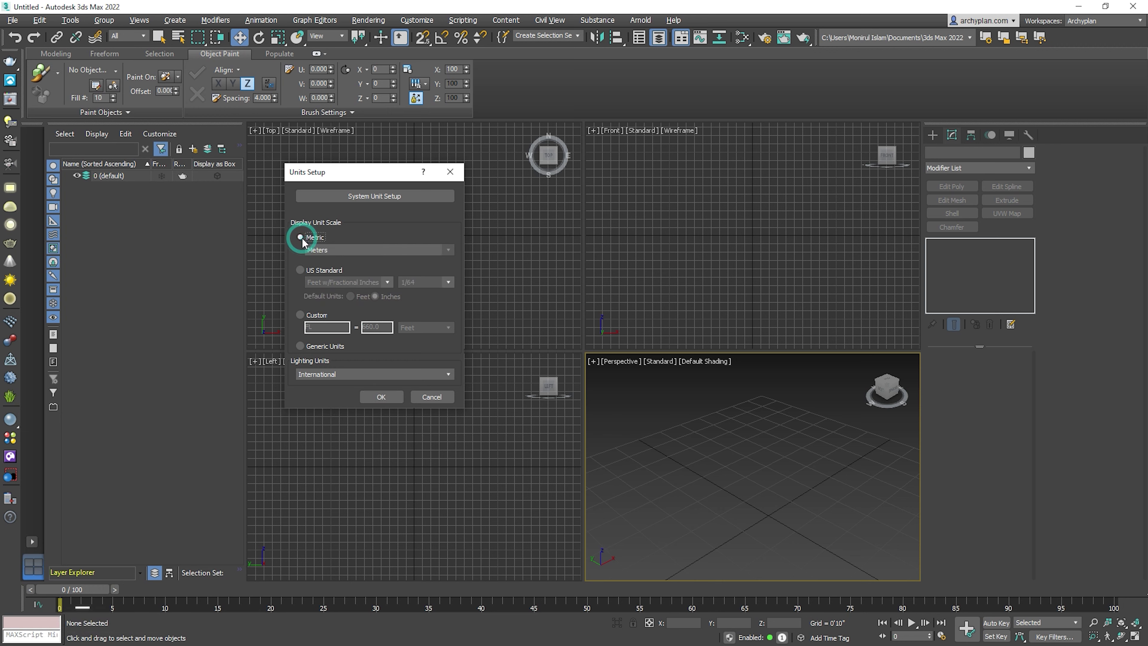
left_click(367, 249)
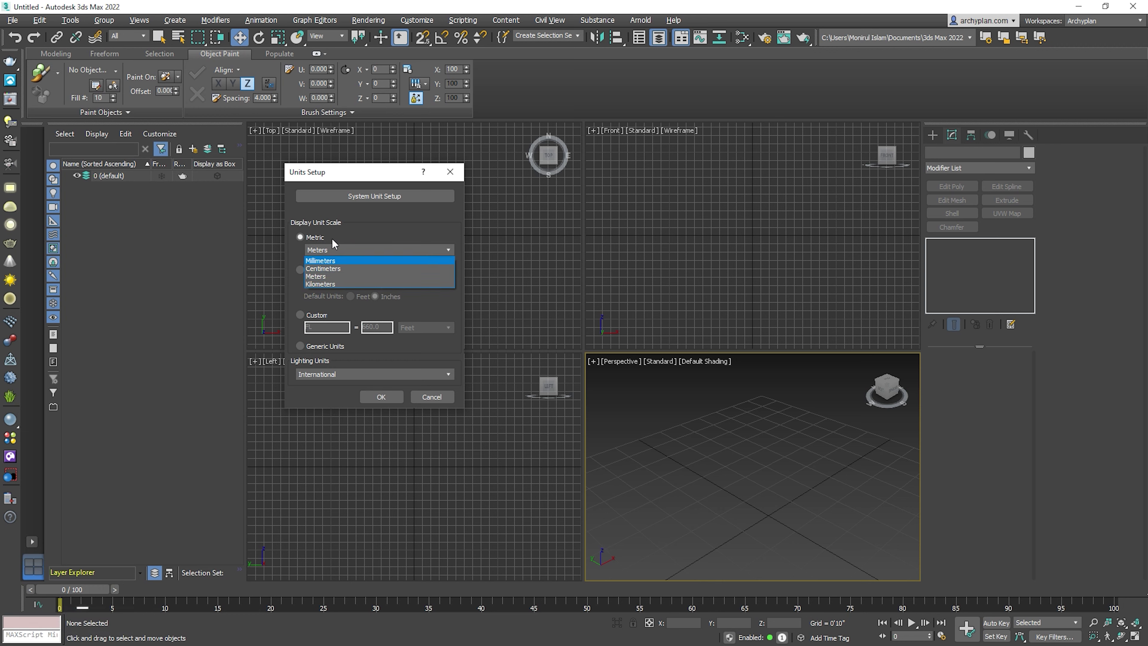
left_click(345, 242)
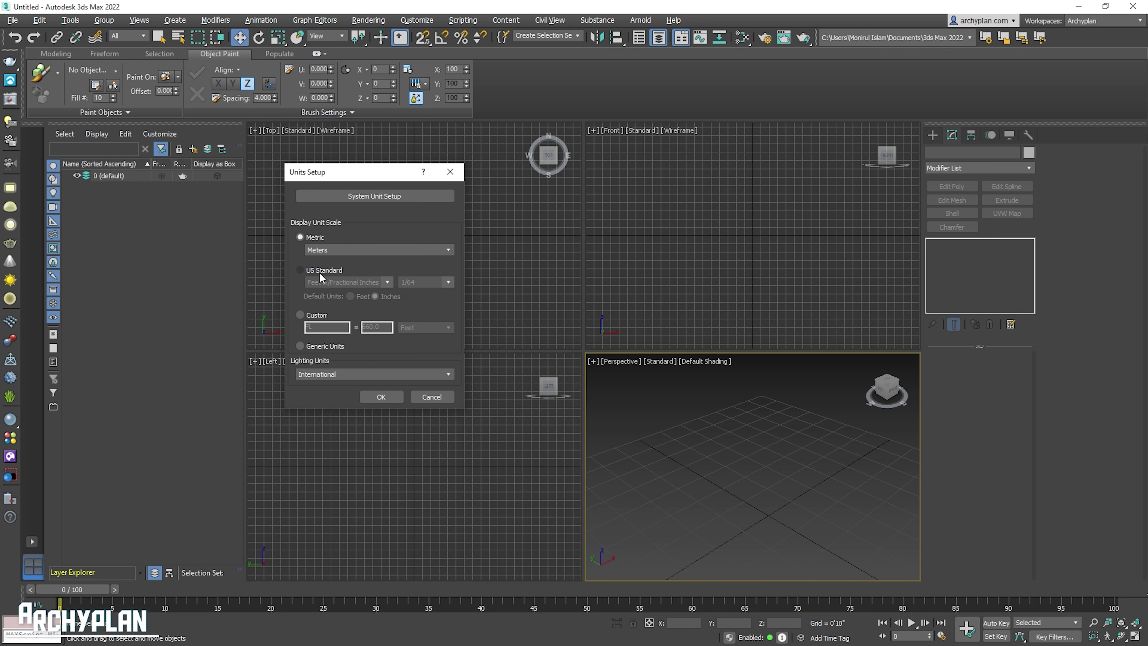
left_click(301, 270)
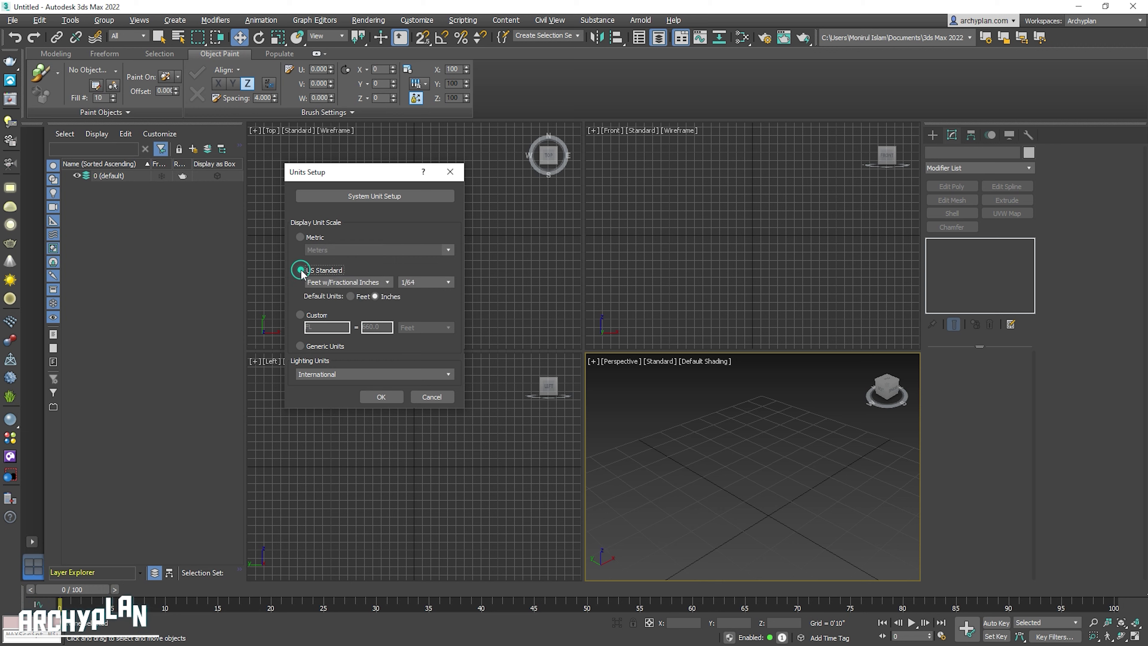
Step: Keep the US Standard format at Feet w/Fractional Inches and set Default Units to Feet
left_click(387, 283)
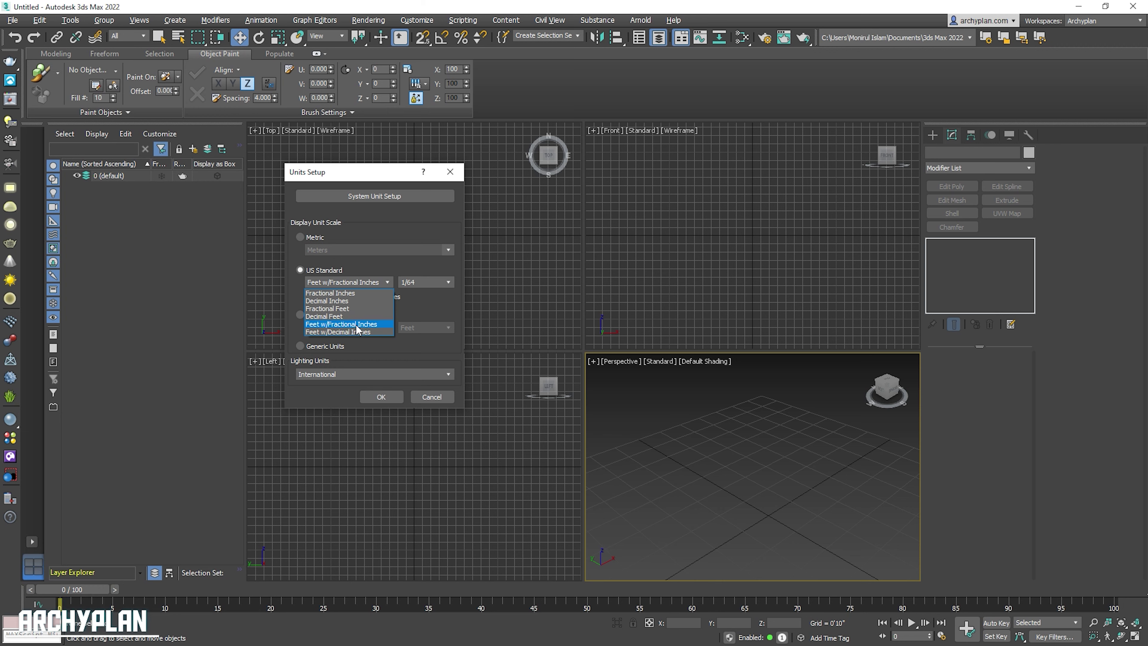
left_click(366, 324)
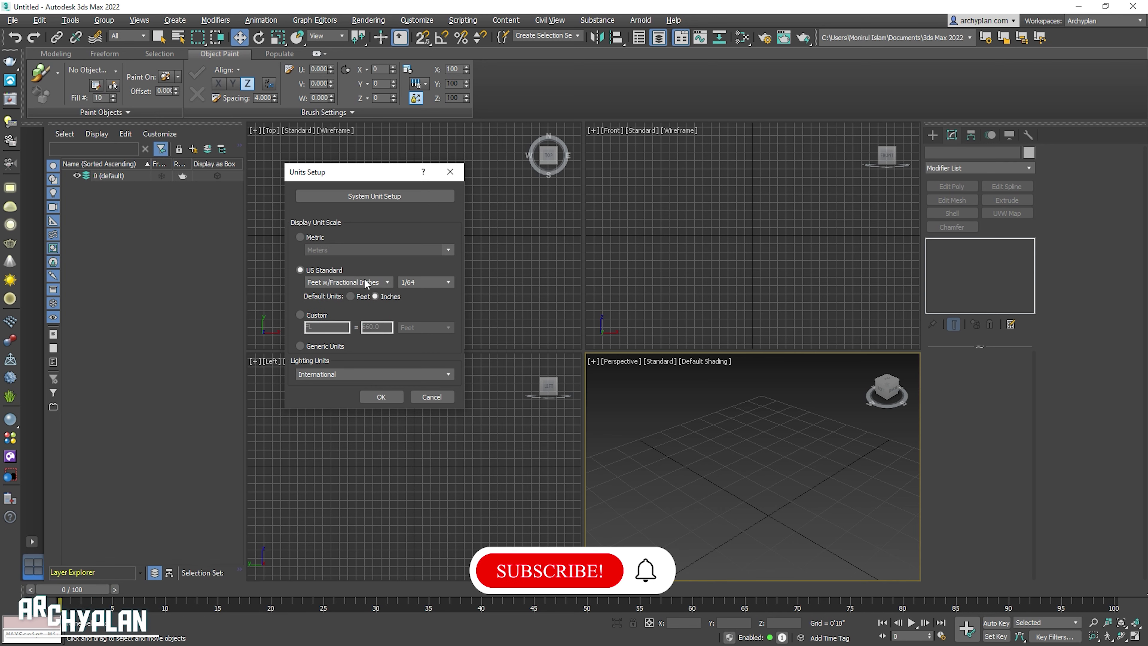
left_click(351, 297)
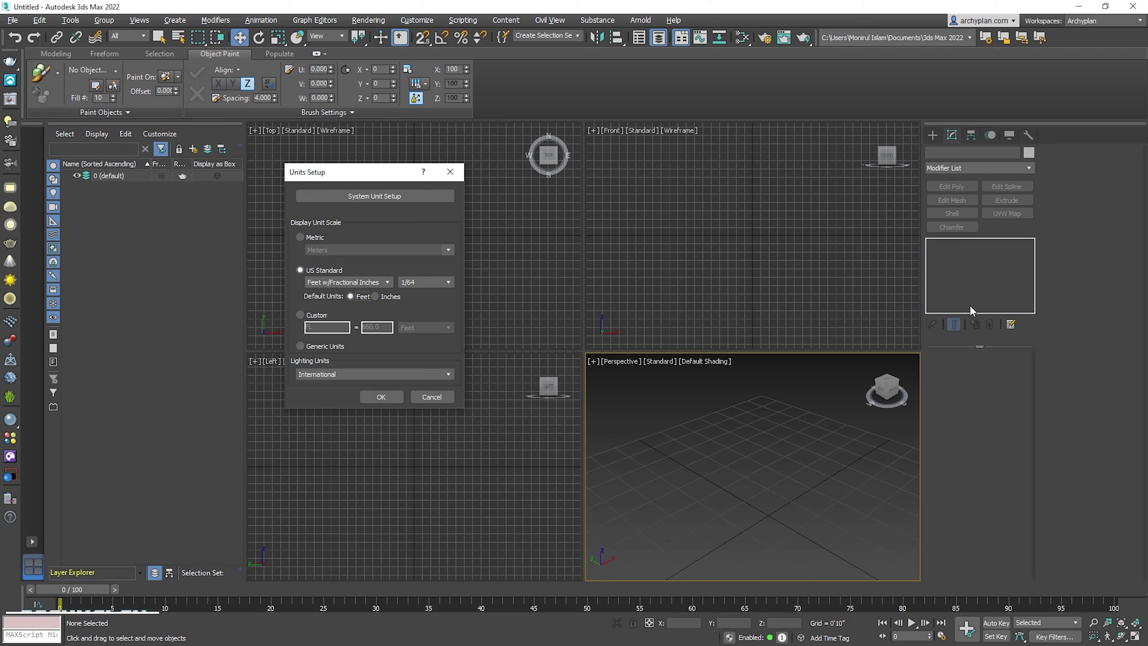
Step: Return Default Units to Inches, leave fraction precision at 1/64, and apply the settings
left_click(374, 297)
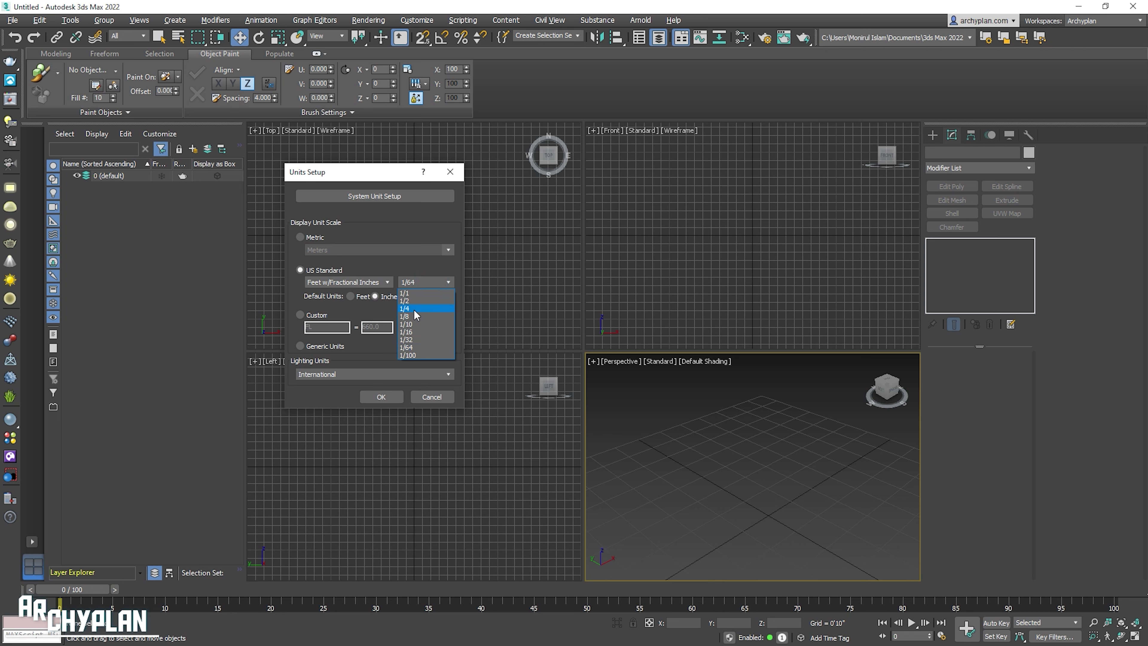
left_click(428, 281)
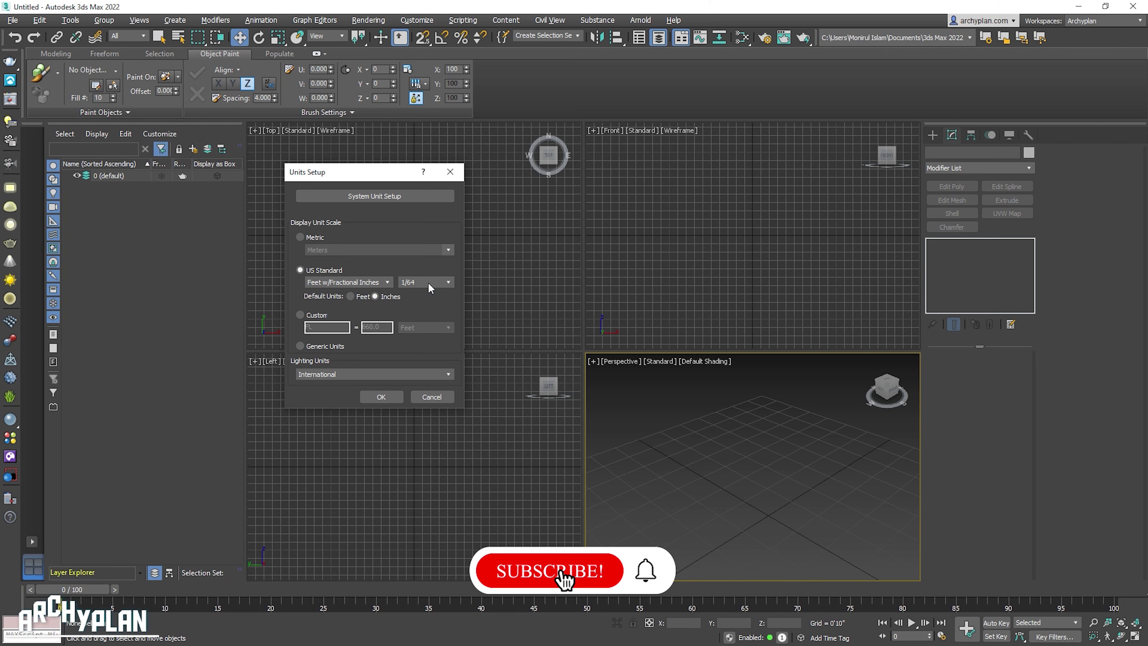
left_click(428, 282)
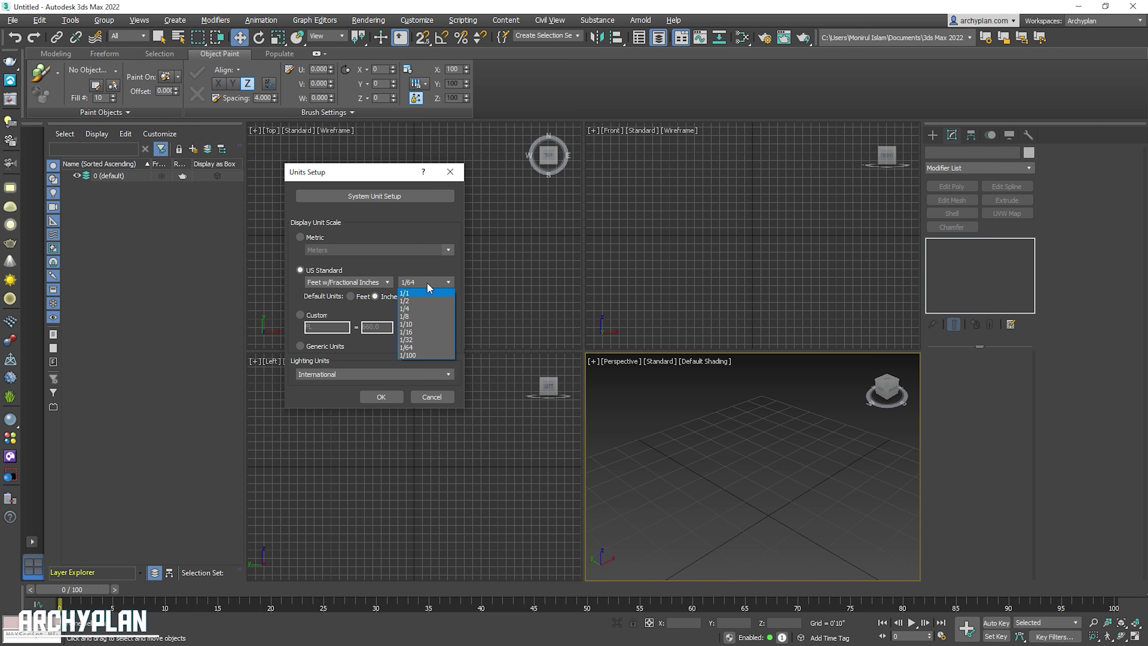
left_click(428, 282)
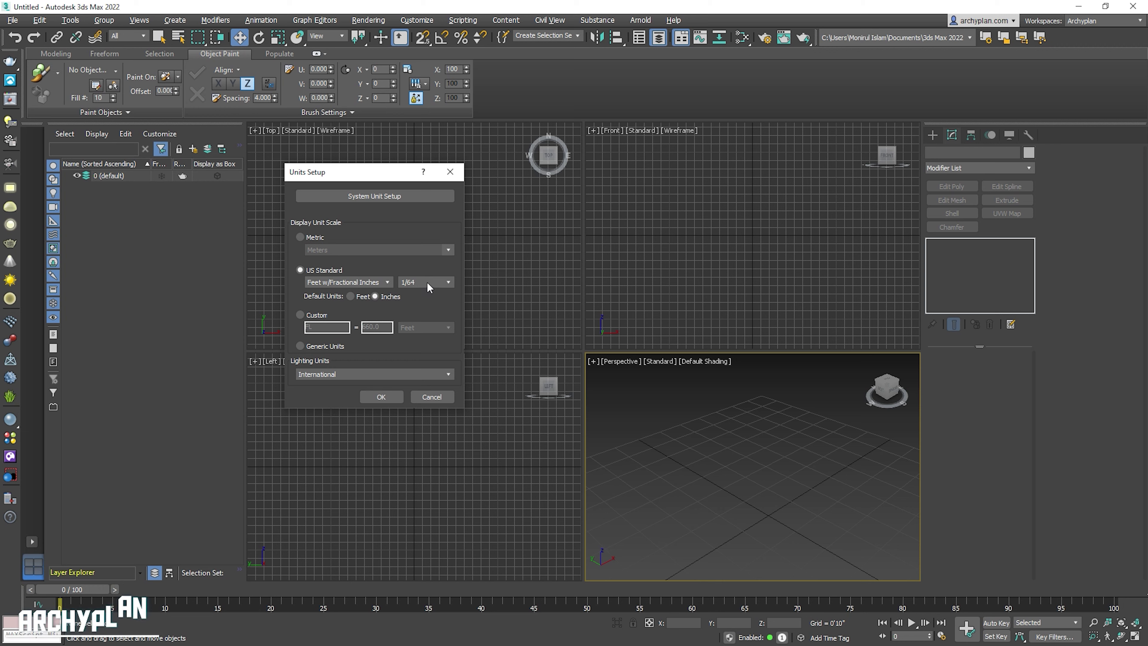
left_click(385, 397)
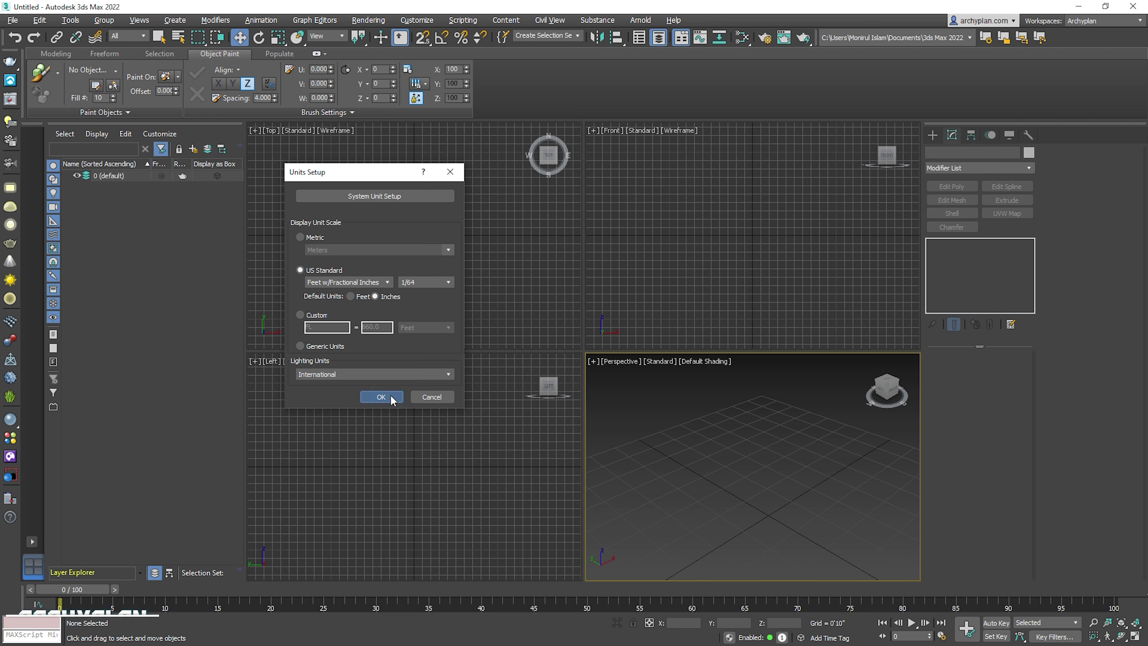
Step: Draw a standard-primitive box in a maximized Perspective view and show its Modify parameters
left_click(932, 134)
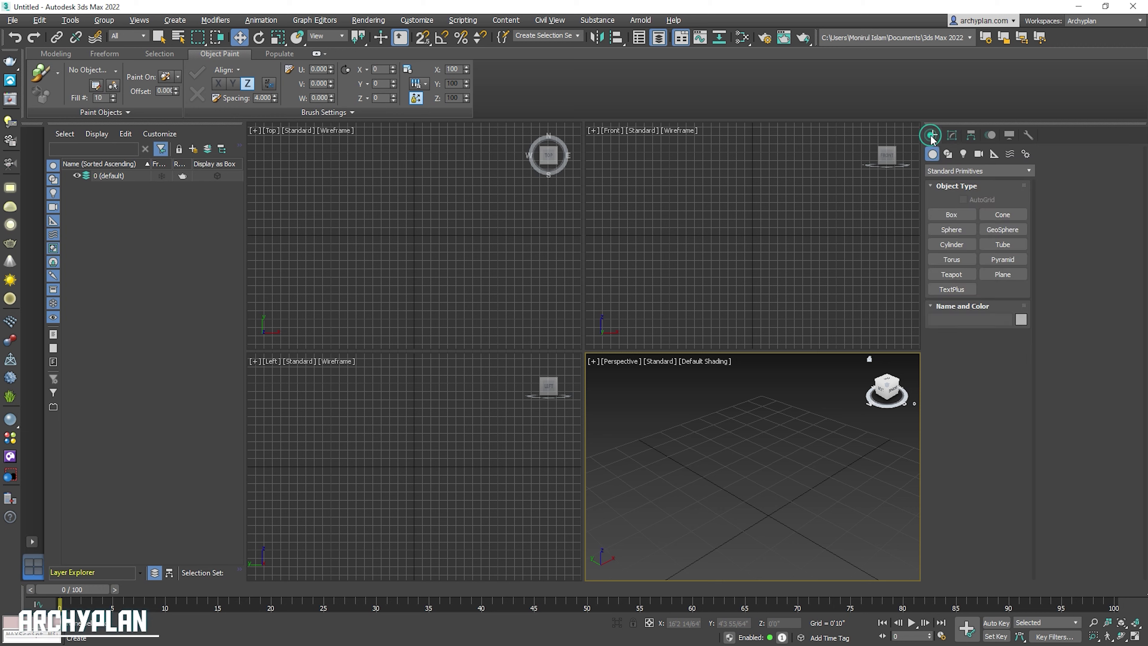
left_click(952, 214)
left_click_drag(729, 487, 795, 486)
left_click(781, 431)
key("w")
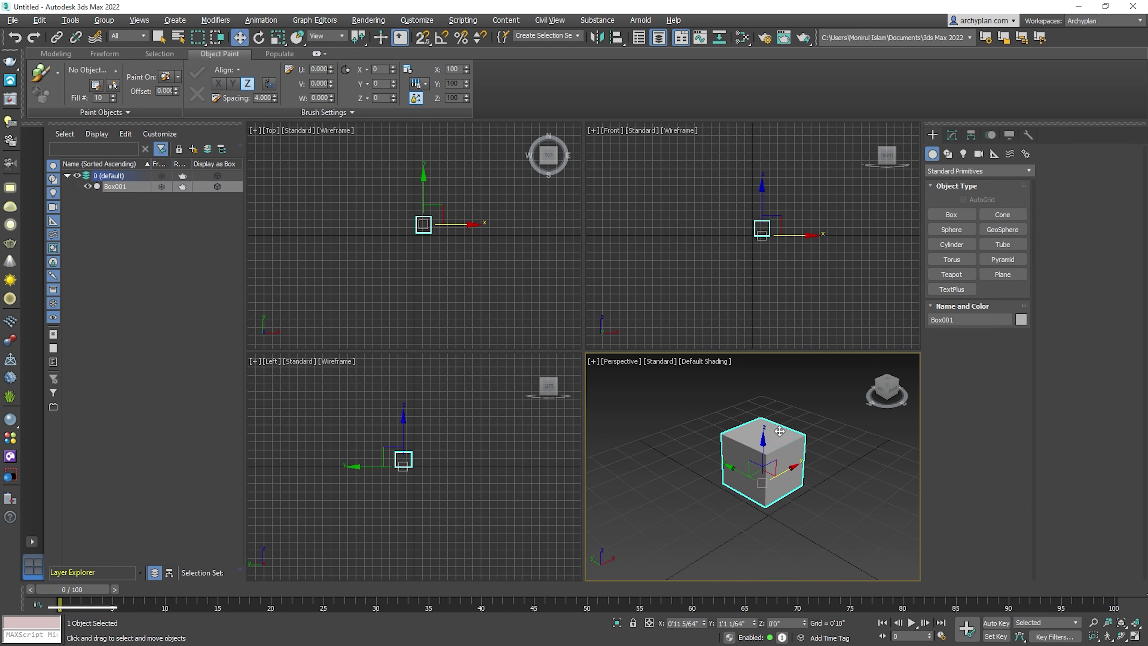
key("alt+w")
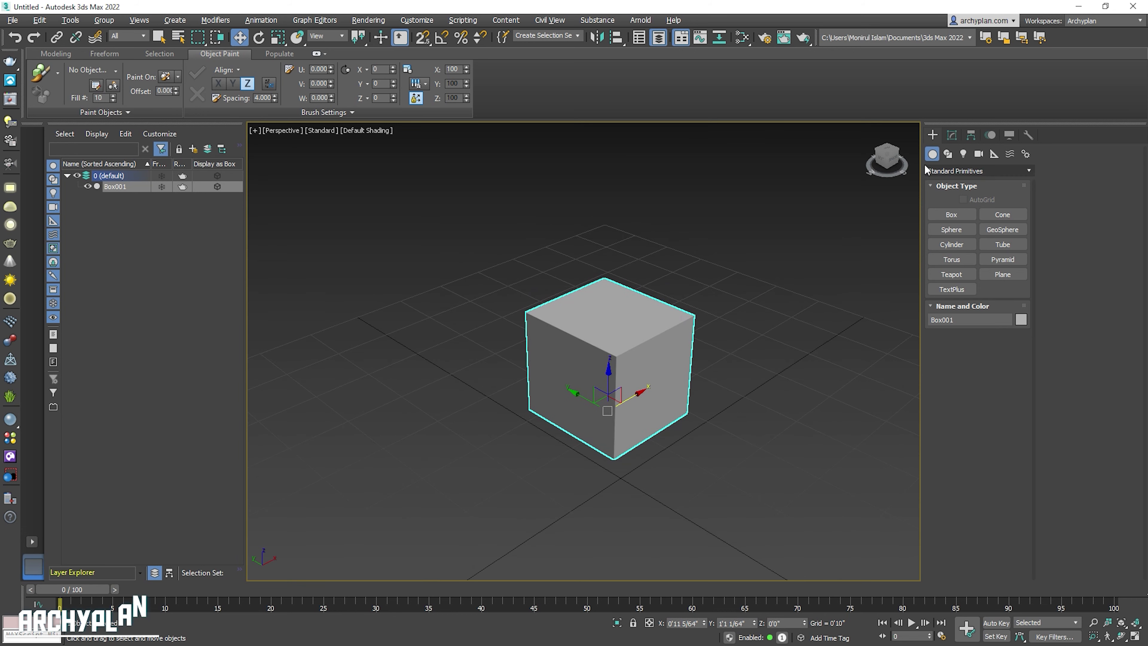
left_click(954, 136)
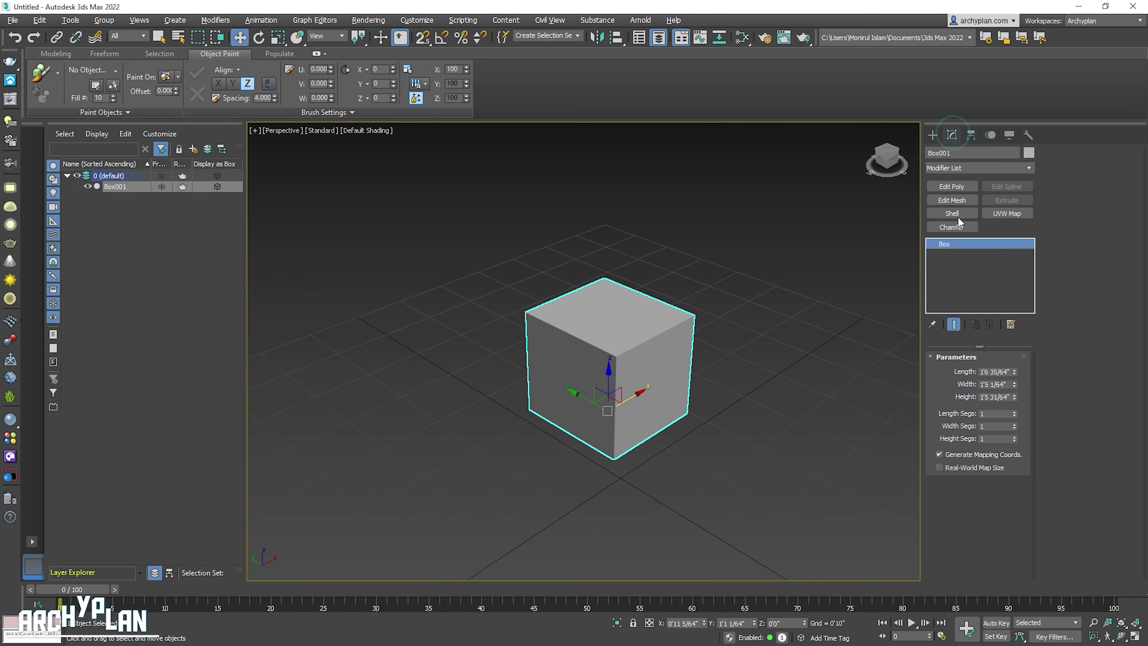
Step: Set Box001's Height to 2' so it reads 2'0 19/64"
double_click(1010, 397)
type("2'3")
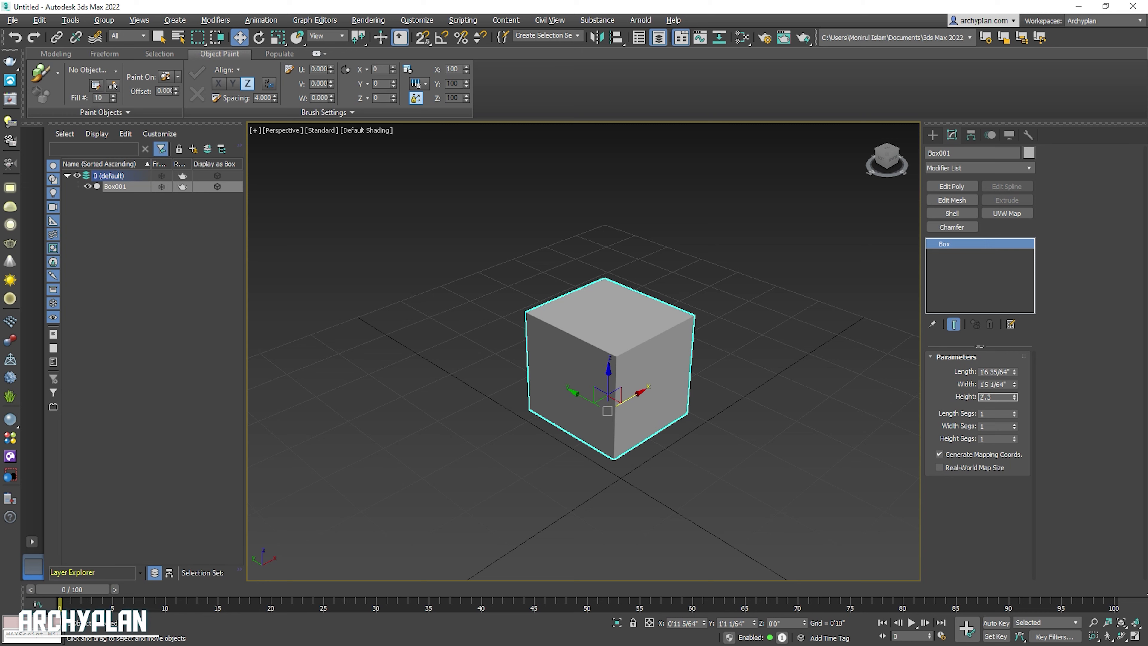
key("Return")
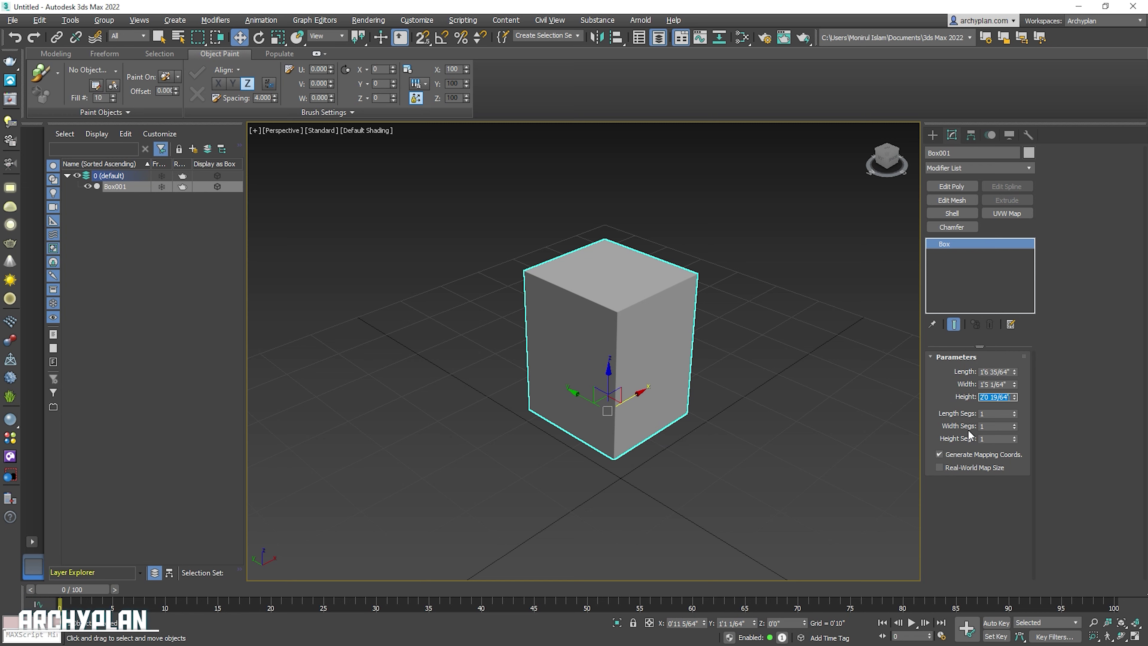
double_click(997, 398)
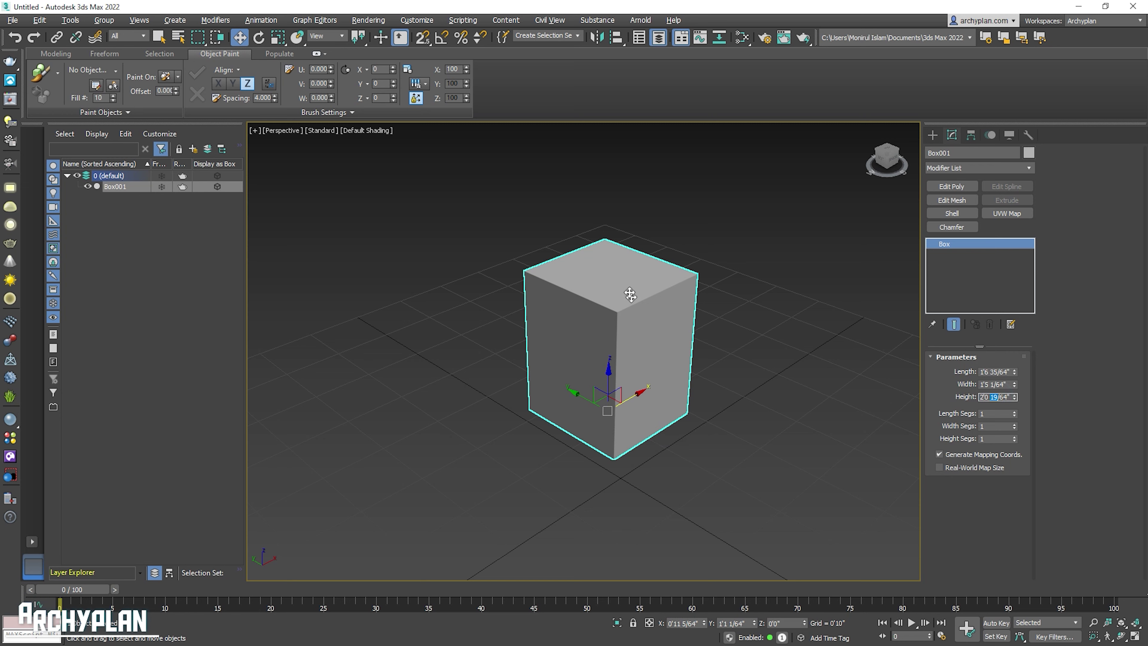
Step: Change Units Setup fraction precision from 1/64 to 1/8, so Height reads 2'0 2/8"
left_click(417, 20)
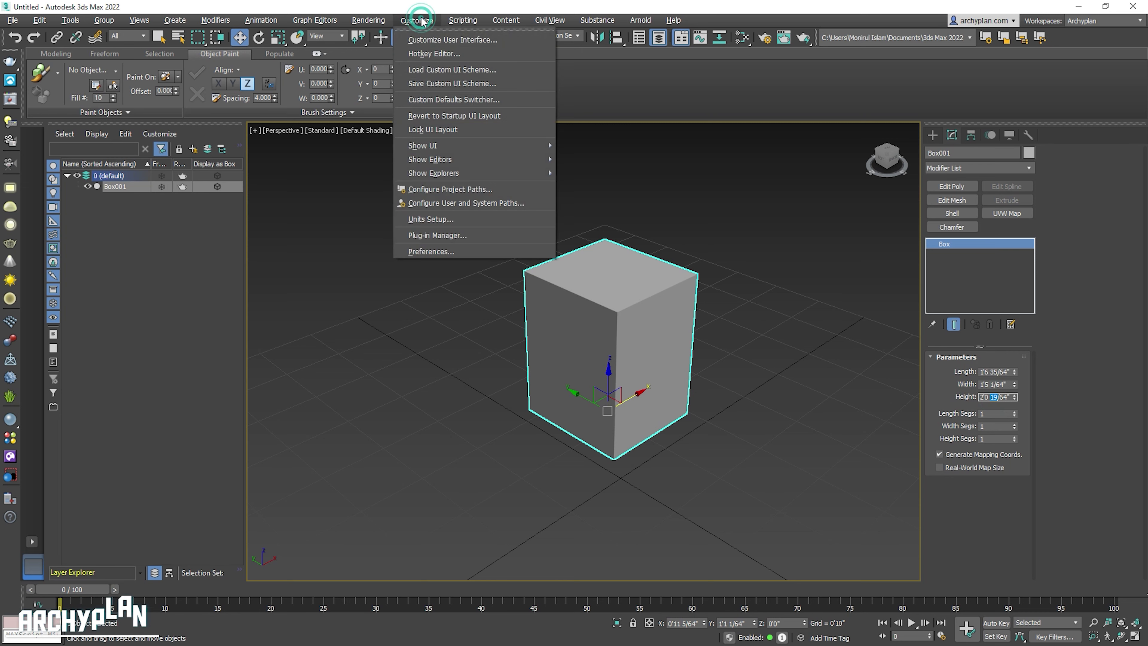
left_click(435, 219)
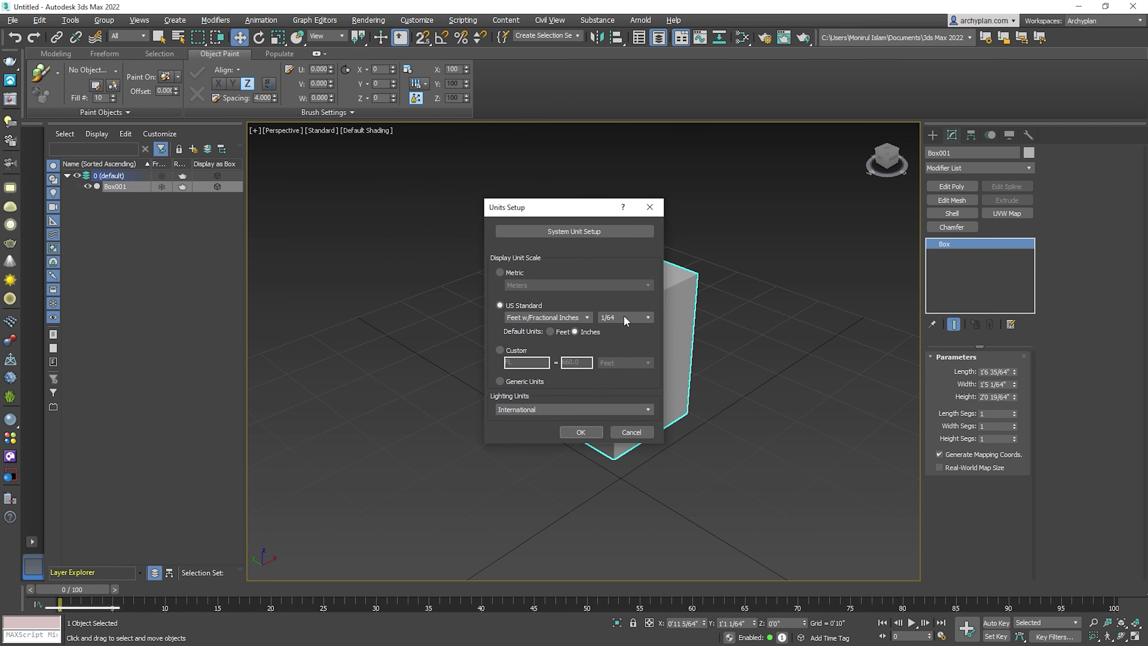
left_click(624, 316)
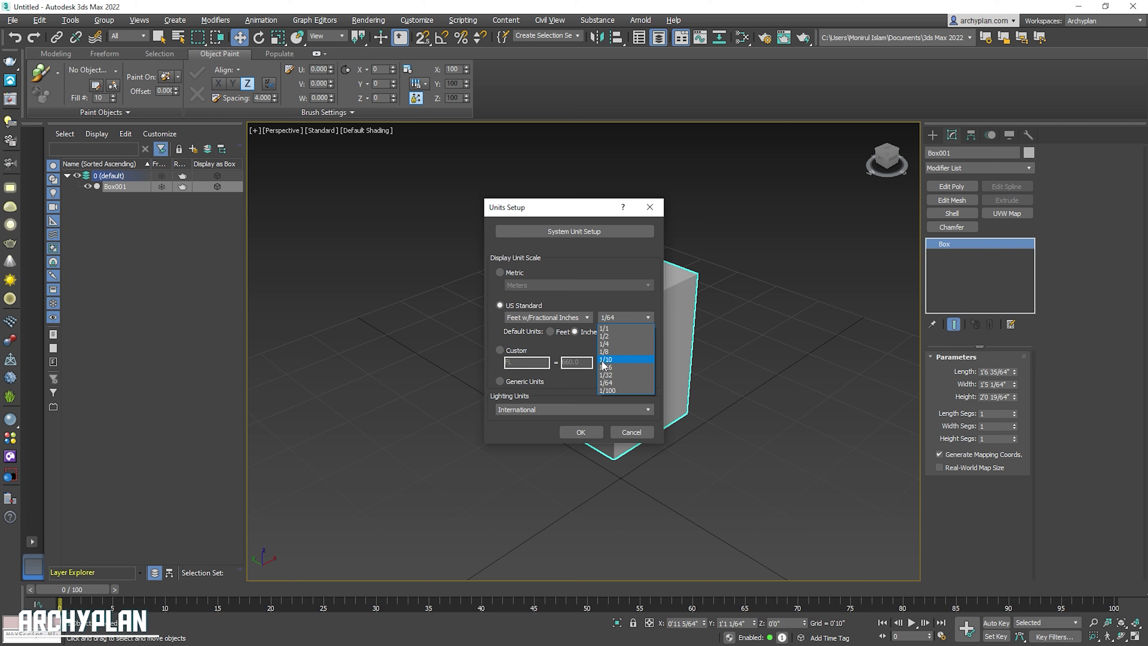
left_click(606, 353)
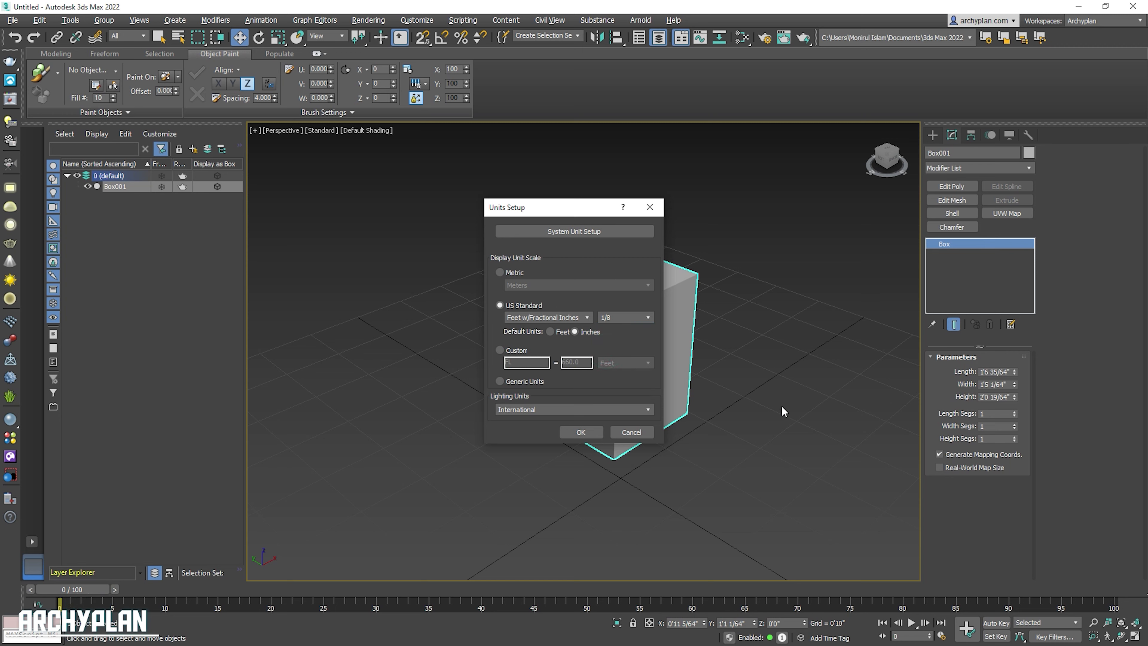
left_click(581, 432)
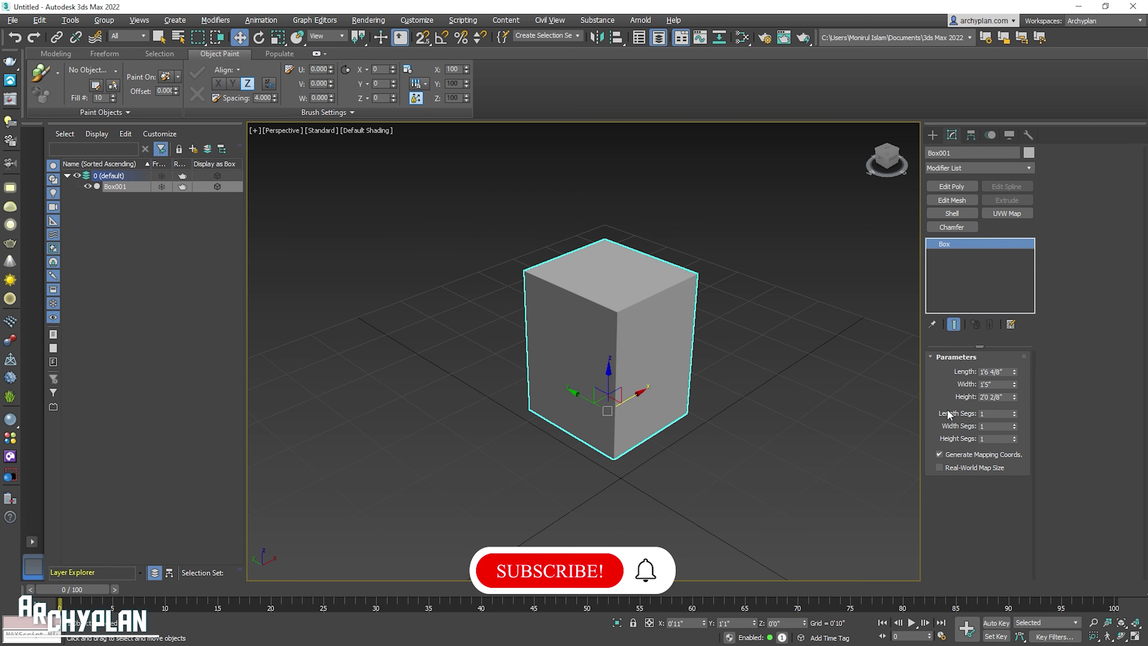
double_click(997, 397)
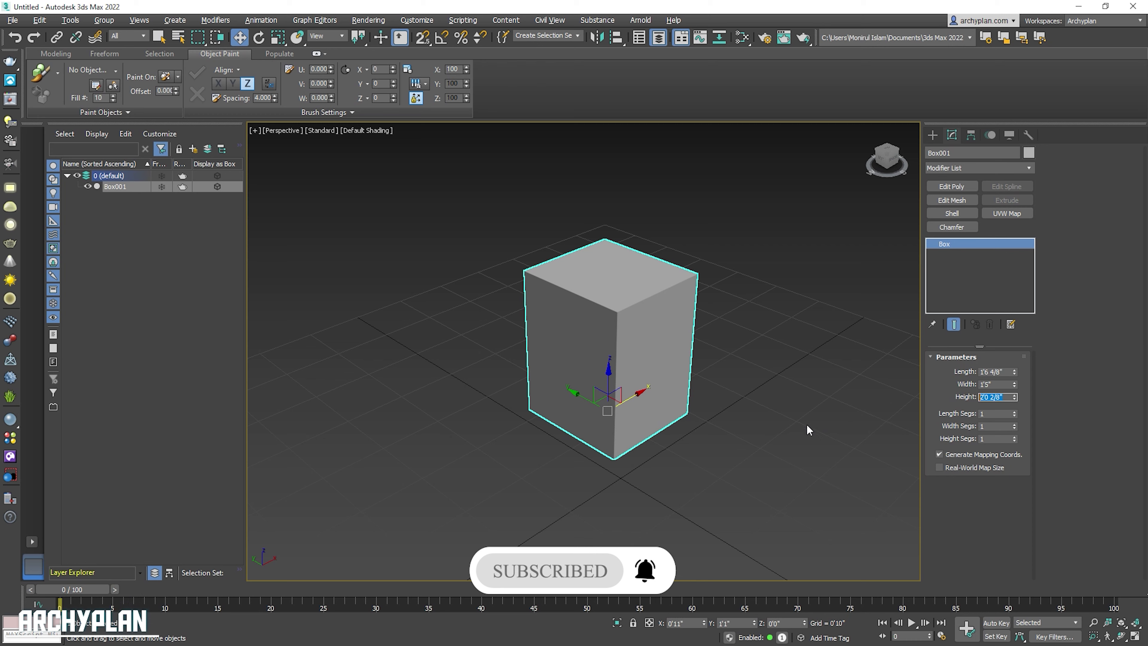
Step: Reopen Units Setup, try Custom units, then select Generic Units with International lighting units
left_click(417, 20)
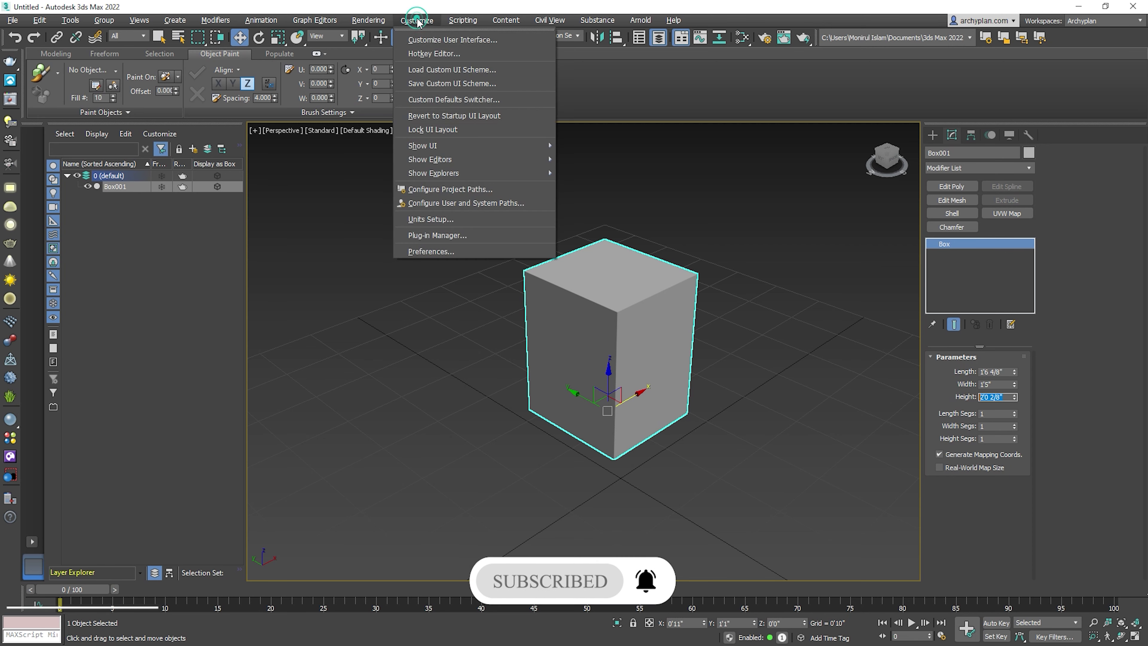
left_click(445, 219)
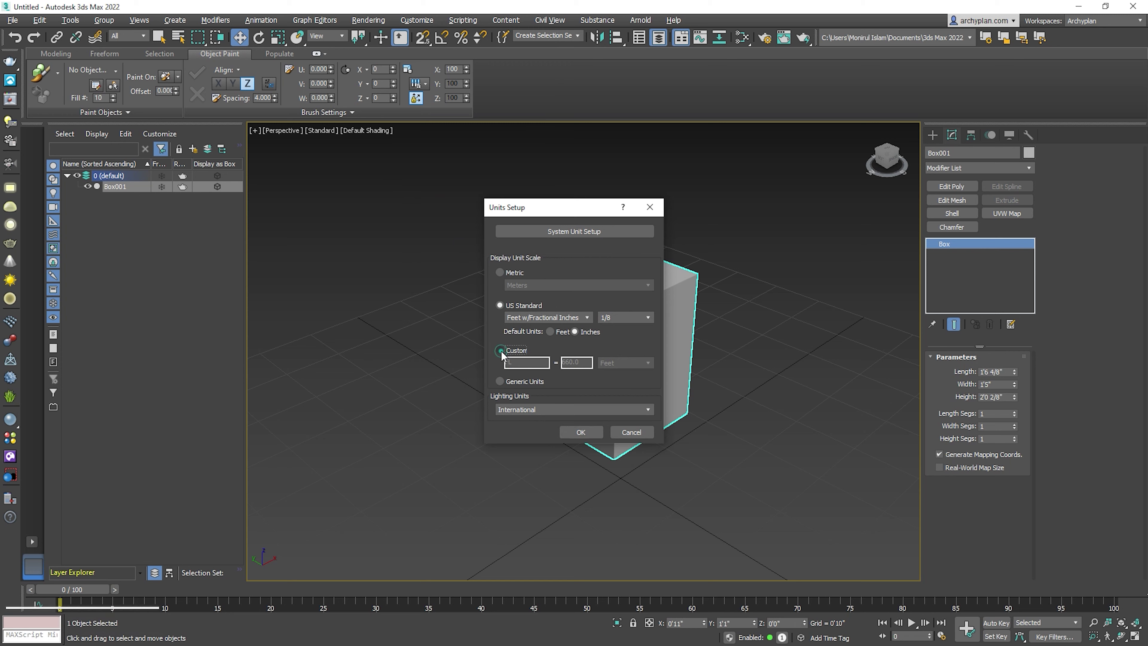
left_click(500, 350)
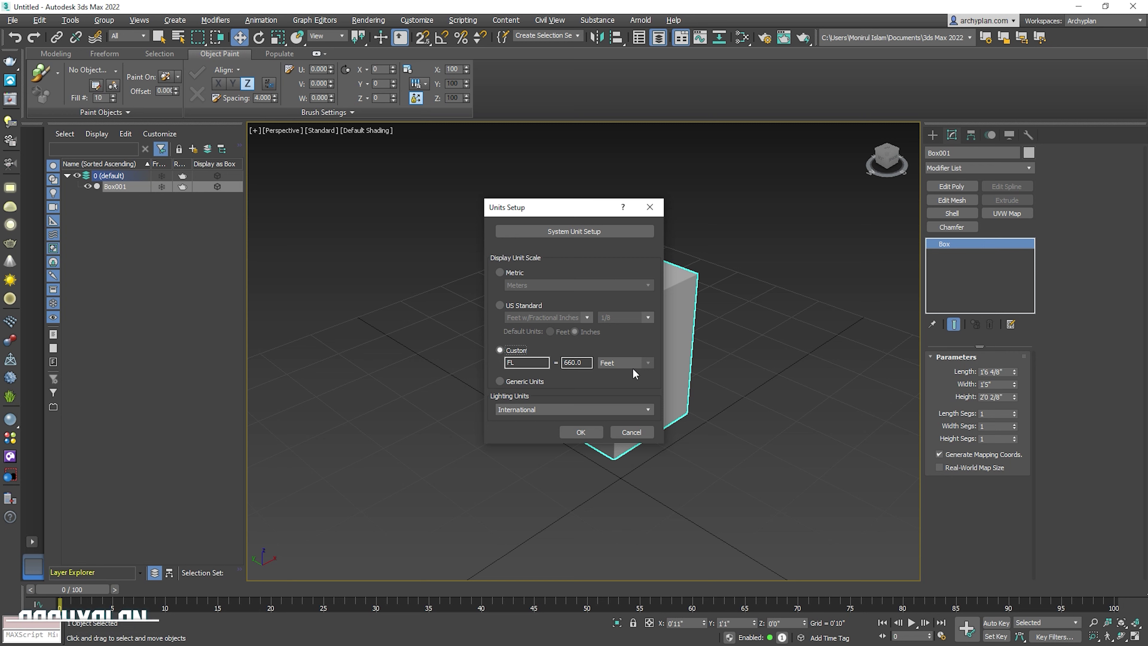
left_click(648, 364)
left_click(646, 363)
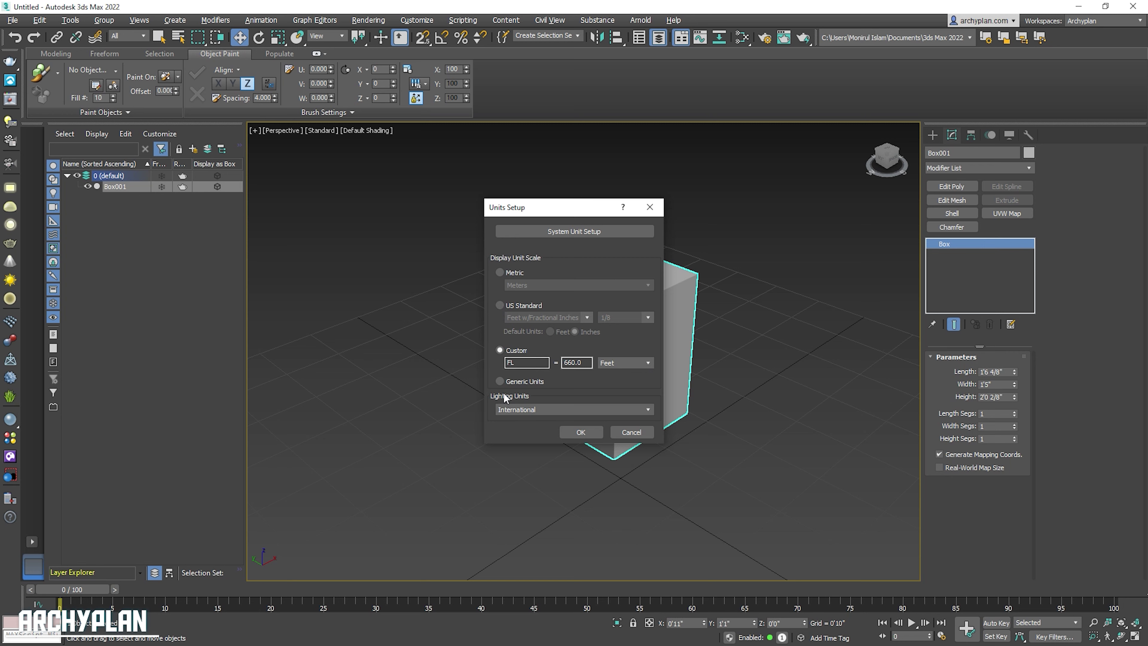
left_click(500, 381)
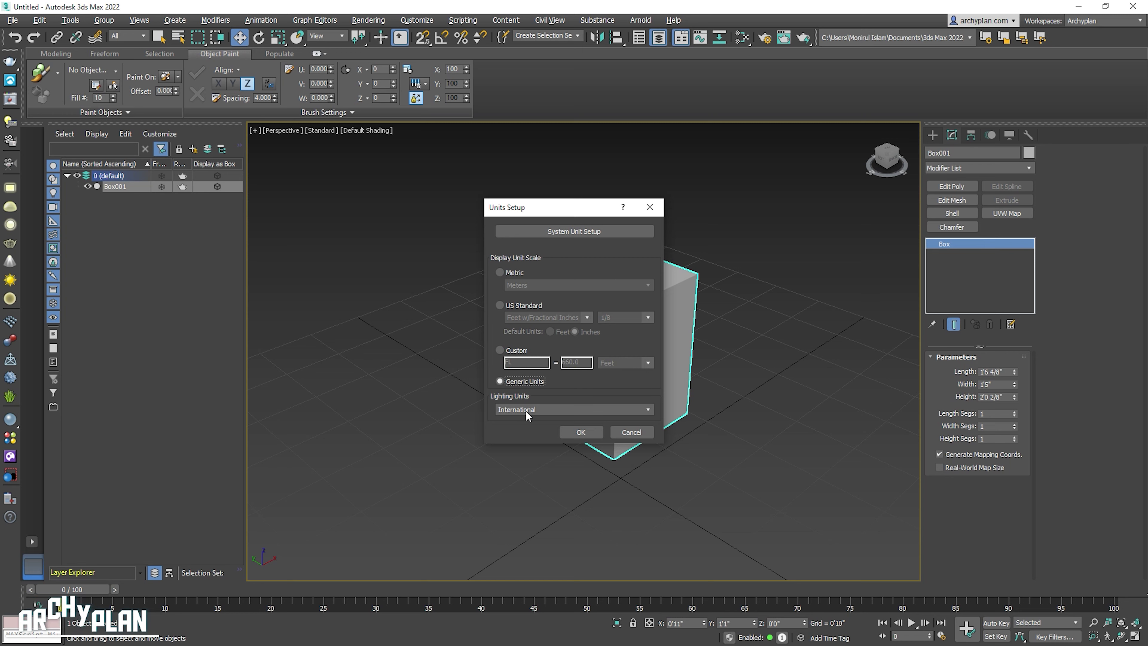
left_click(548, 410)
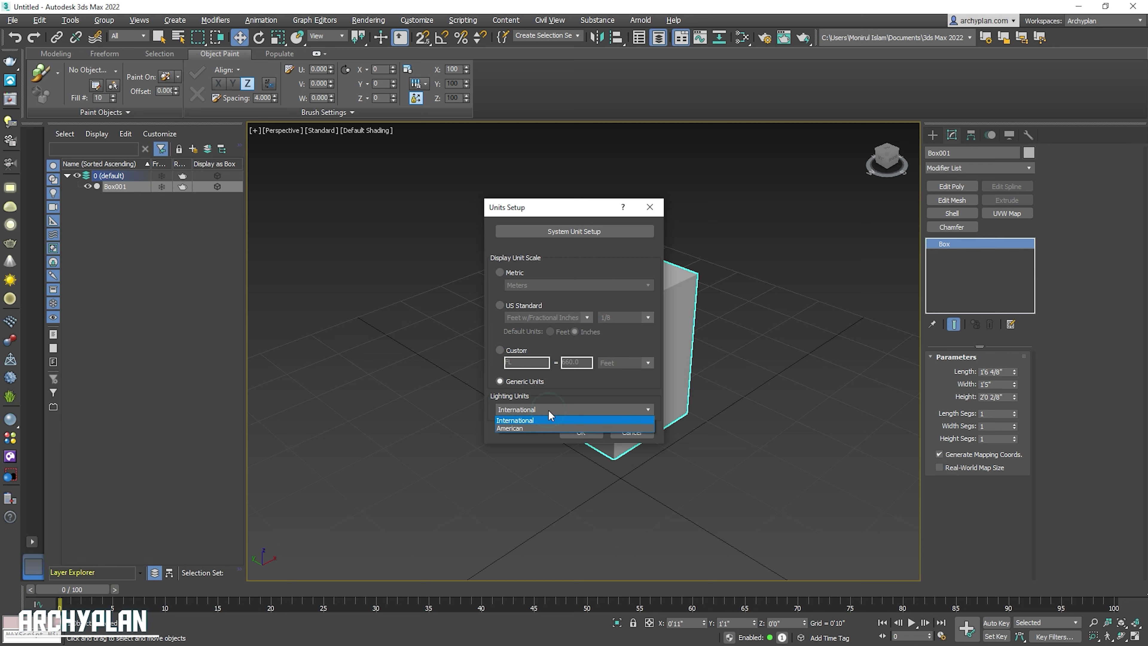
left_click(526, 421)
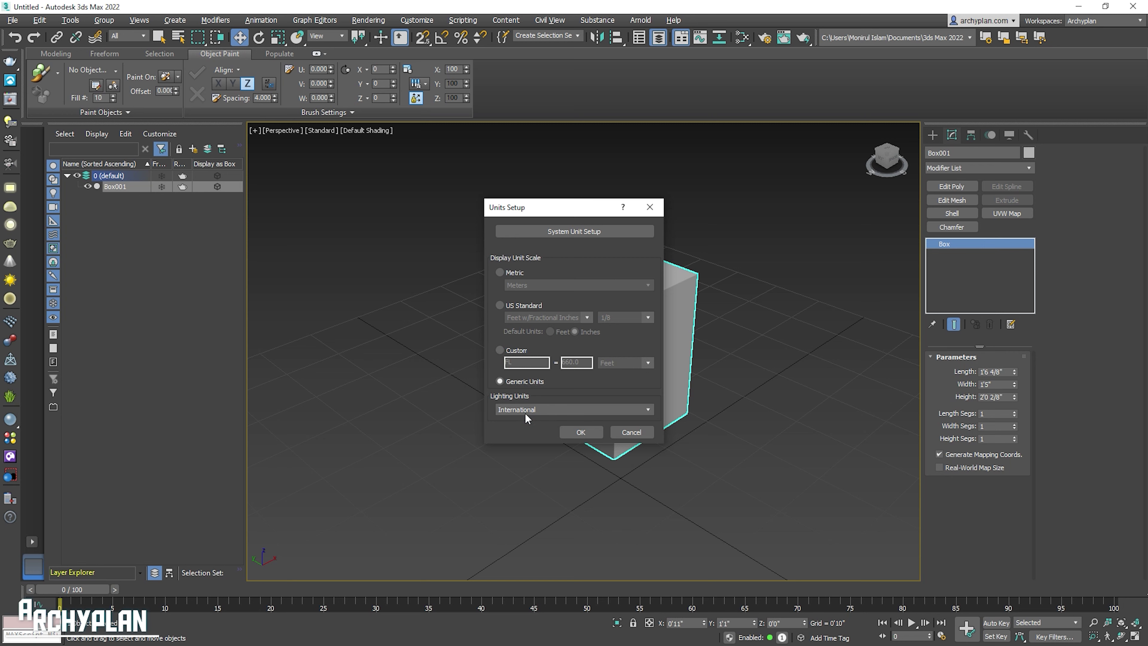
Step: Switch the display back to US Standard feet with fractional inches at 1/32 precision
left_click(499, 305)
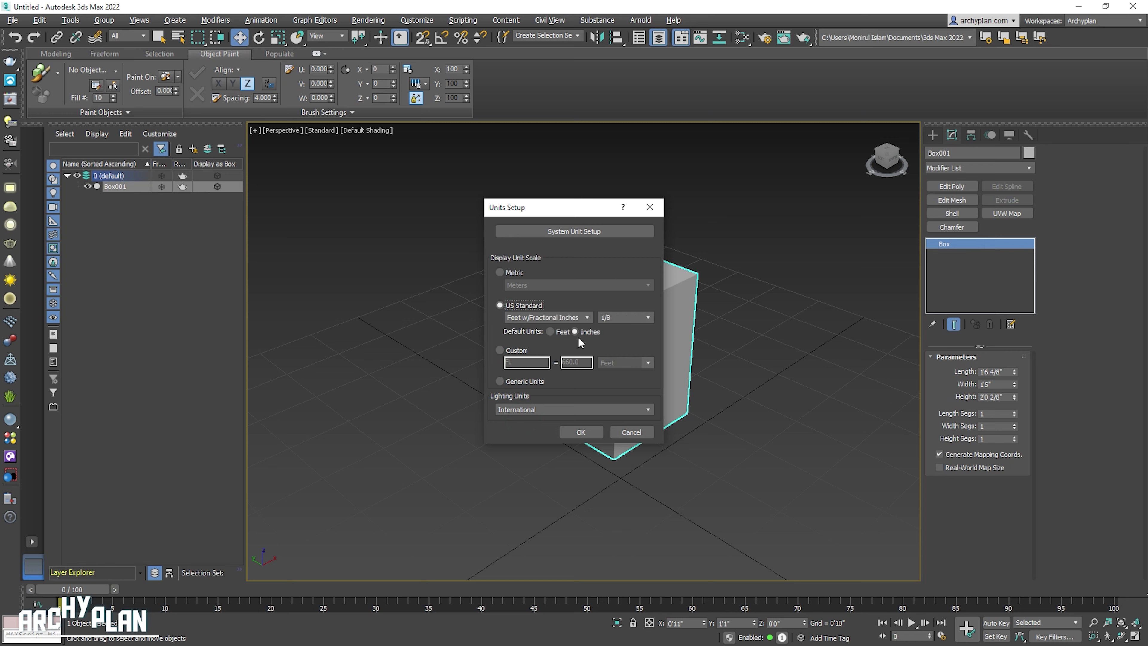
left_click(631, 318)
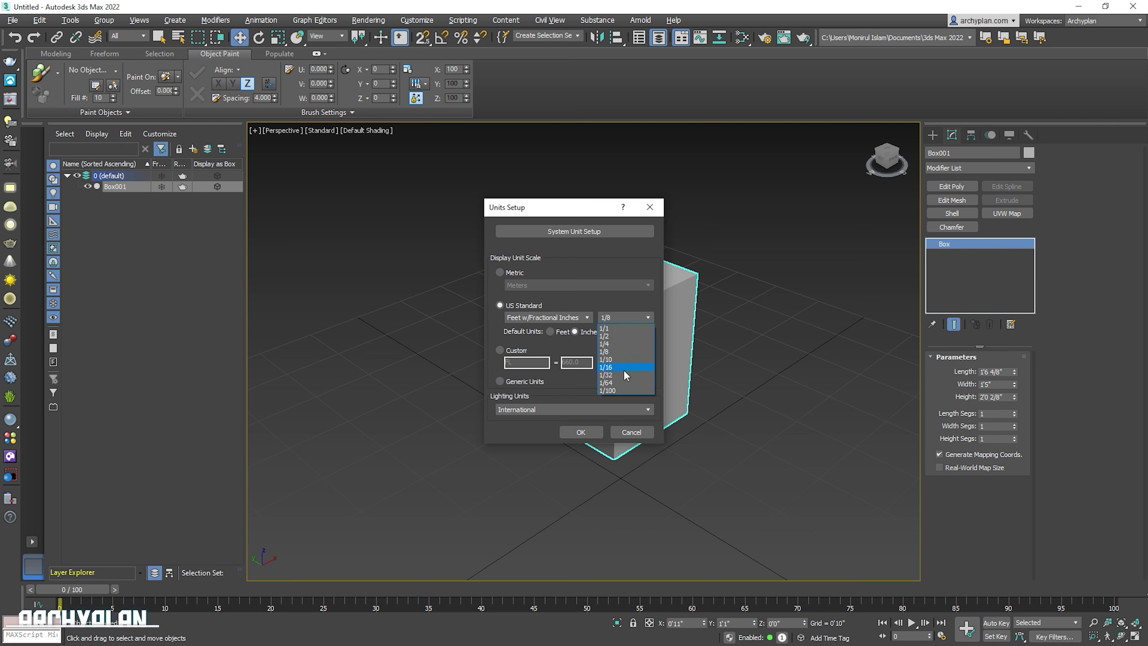
left_click(605, 375)
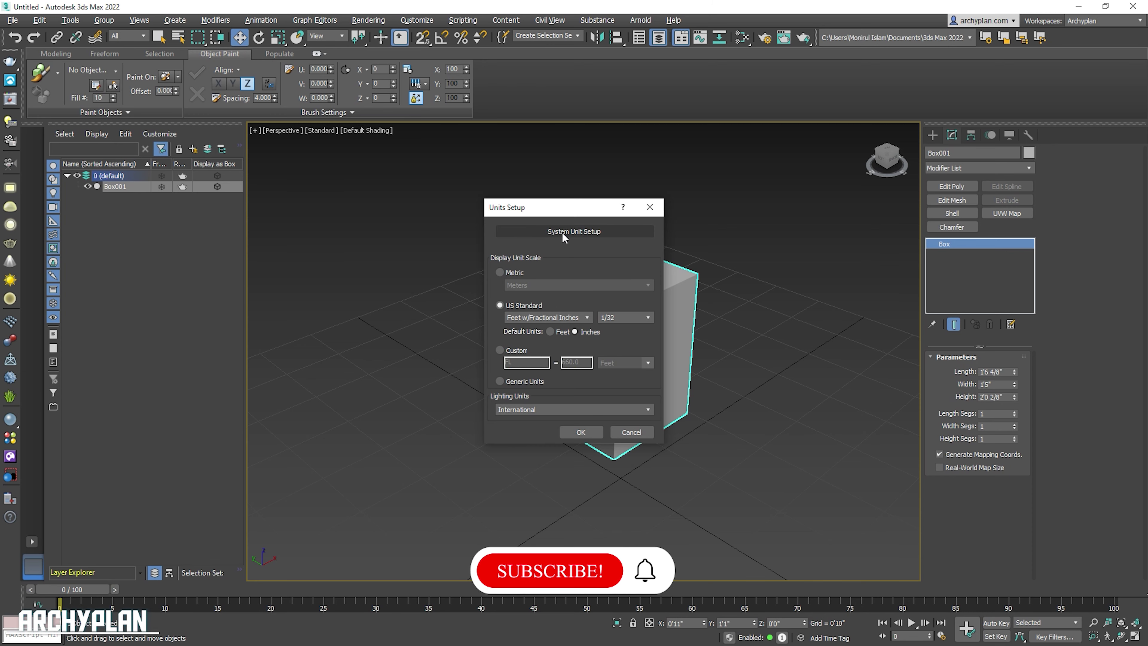
left_click_drag(554, 214, 341, 185)
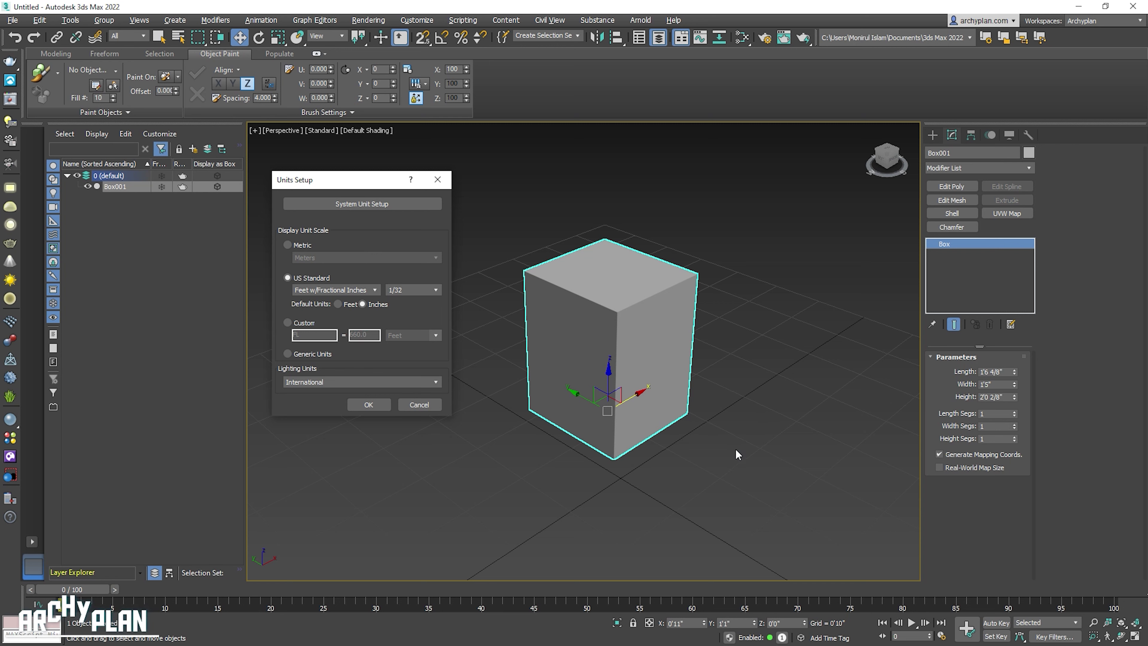
Step: Check System Unit Setup and keep the scale at 1 Unit = 1.0 Inches
left_click(368, 205)
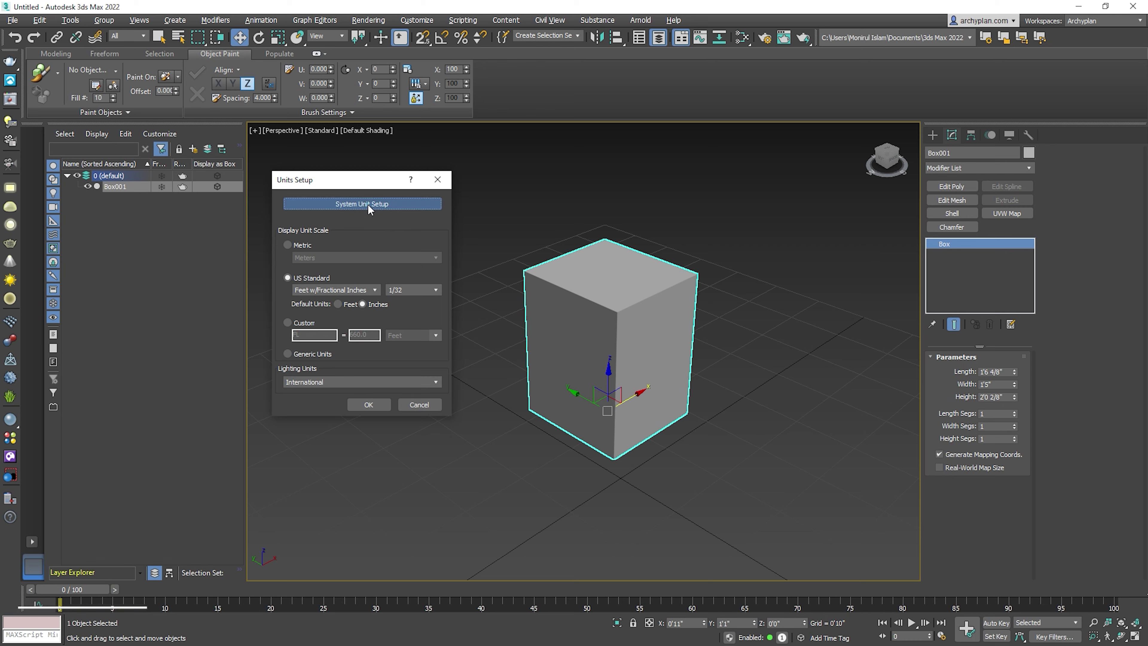
left_click_drag(368, 204, 774, 273)
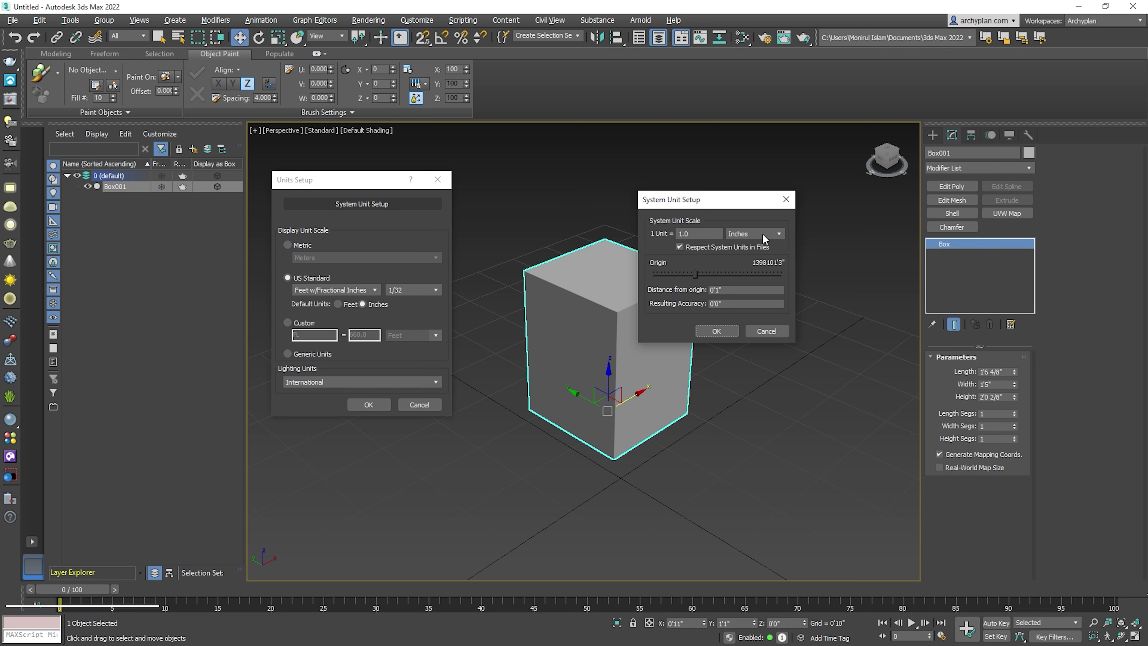
left_click(755, 233)
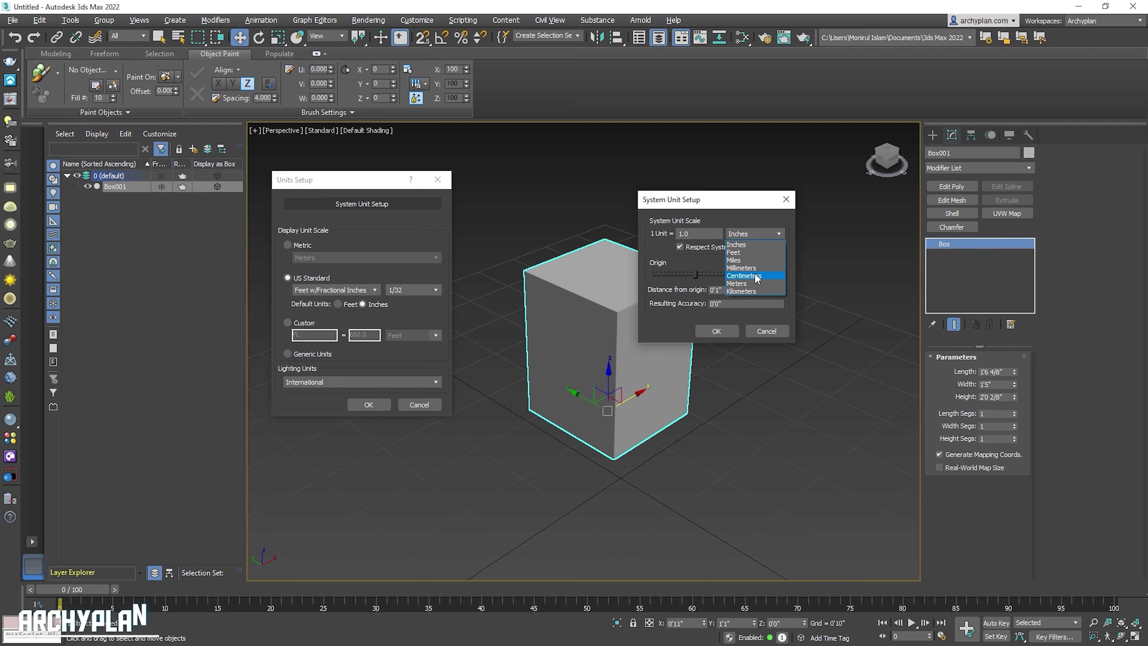
left_click(745, 246)
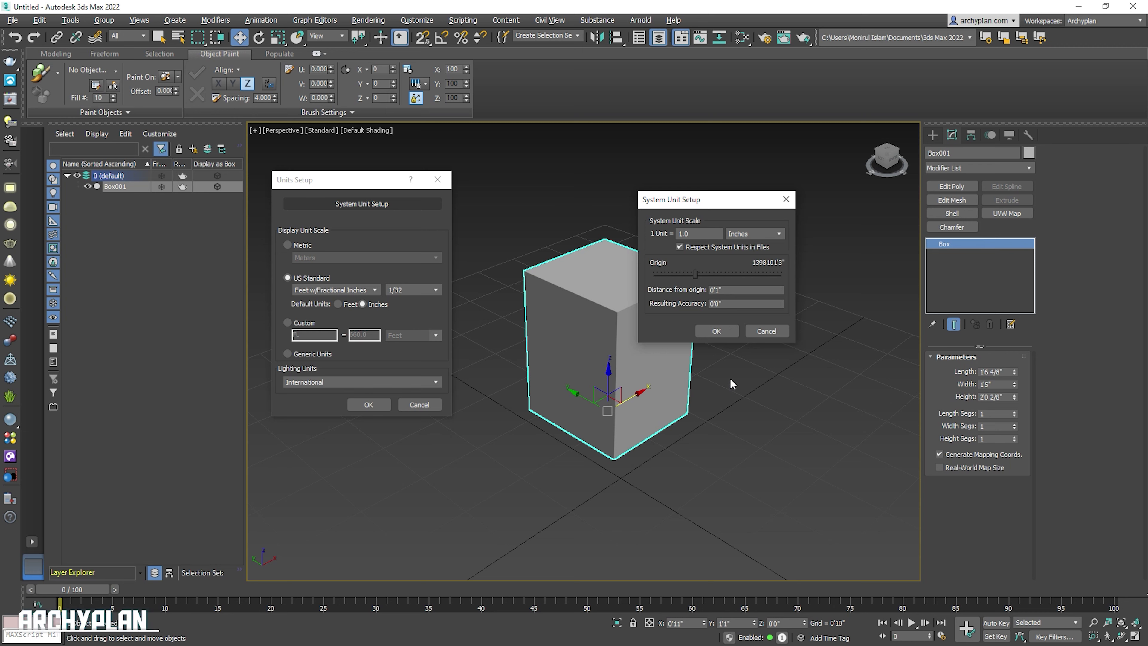
left_click(784, 236)
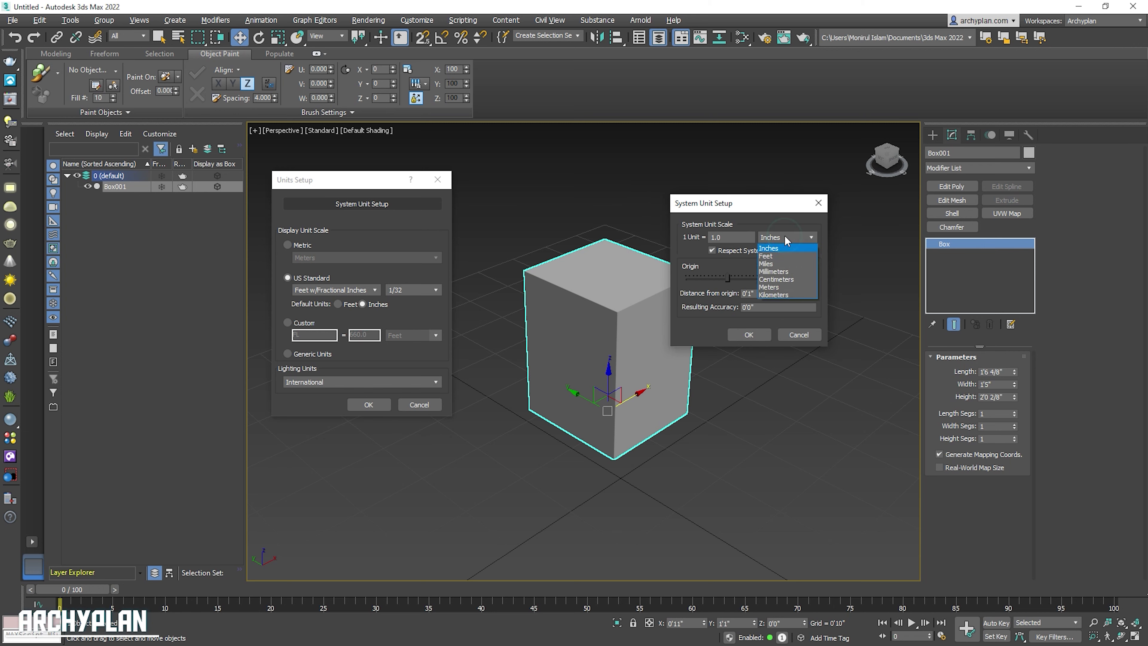
left_click(695, 334)
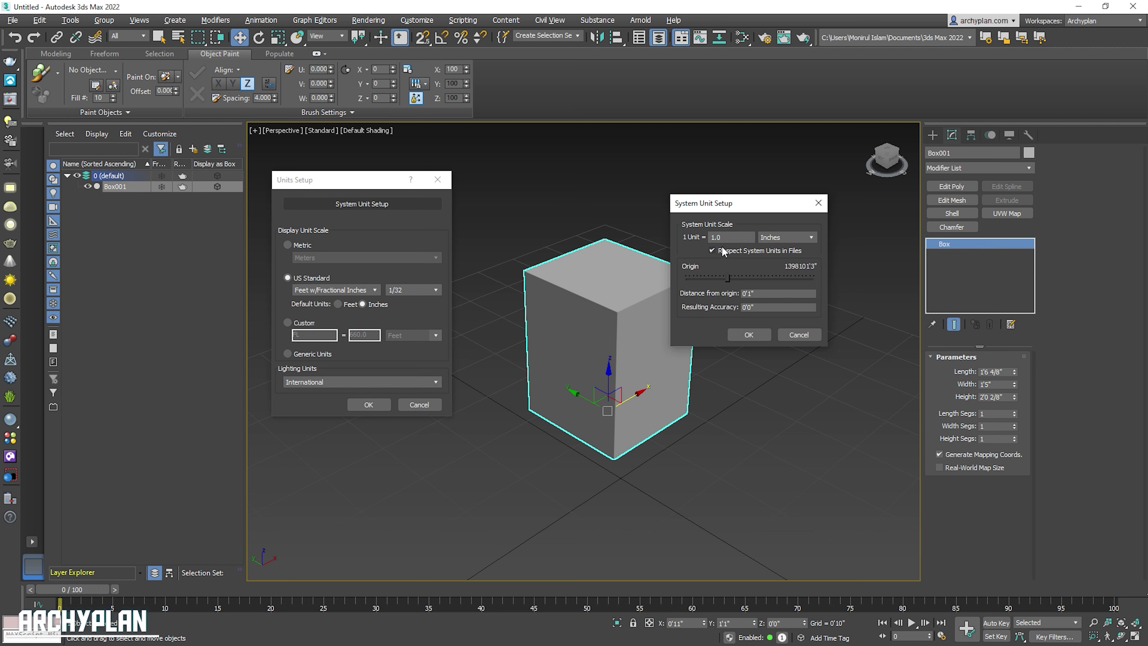
left_click(746, 334)
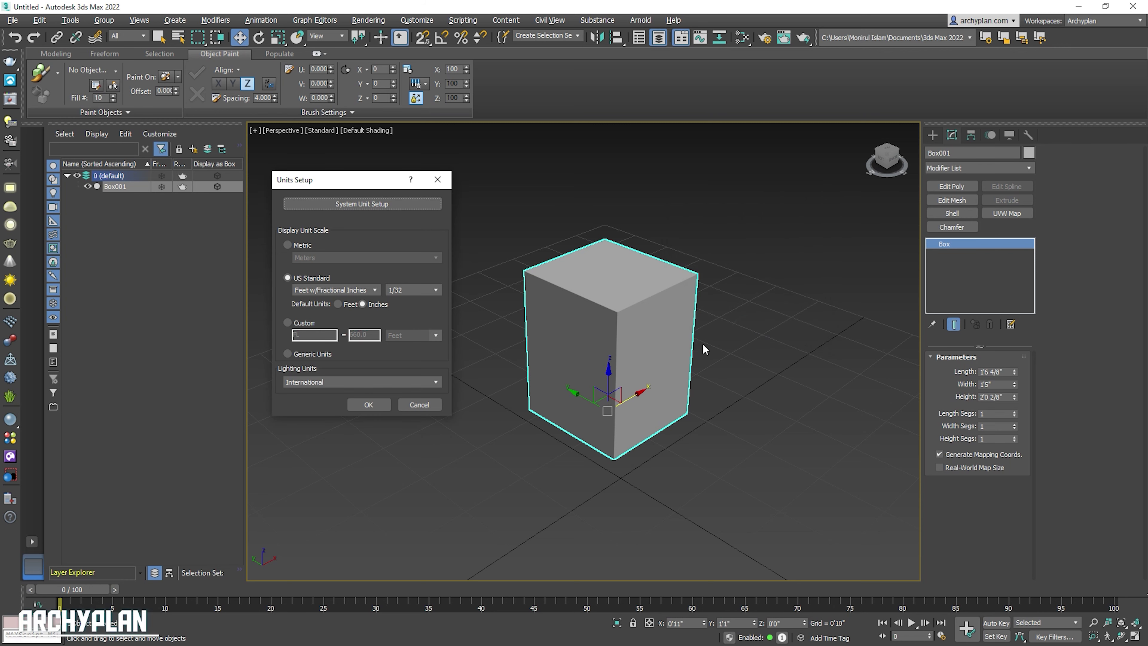
Step: Apply the units so Box001 reads 1'6 17/32" × 1'5" × 2'0 8/32", and pan to it
left_click(369, 405)
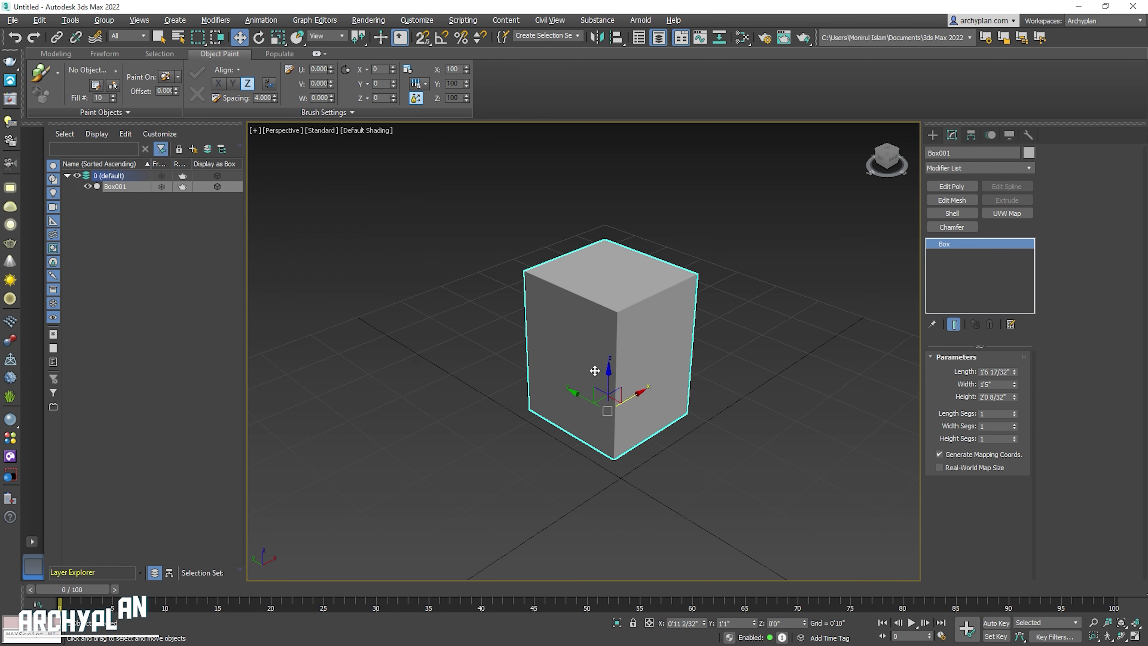
middle_click_drag(662, 359, 631, 378)
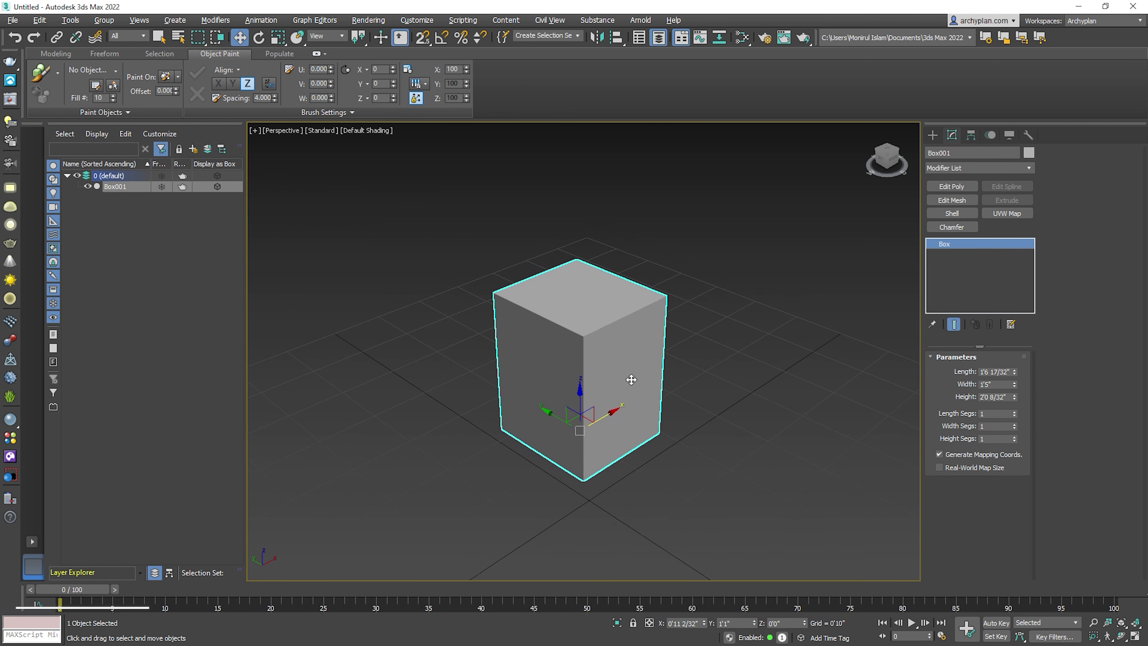